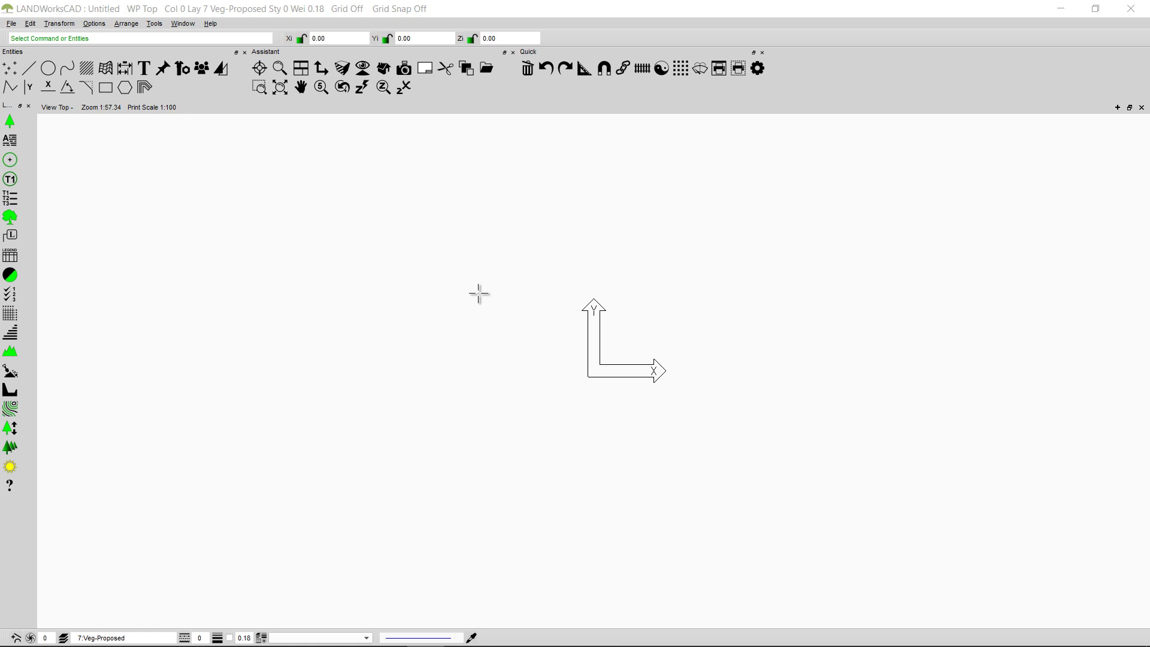
Open Drawing Sheet A3-3.CAD from the Title-Sheets folder
{"action": "left_click", "coordinate": [11, 25]}
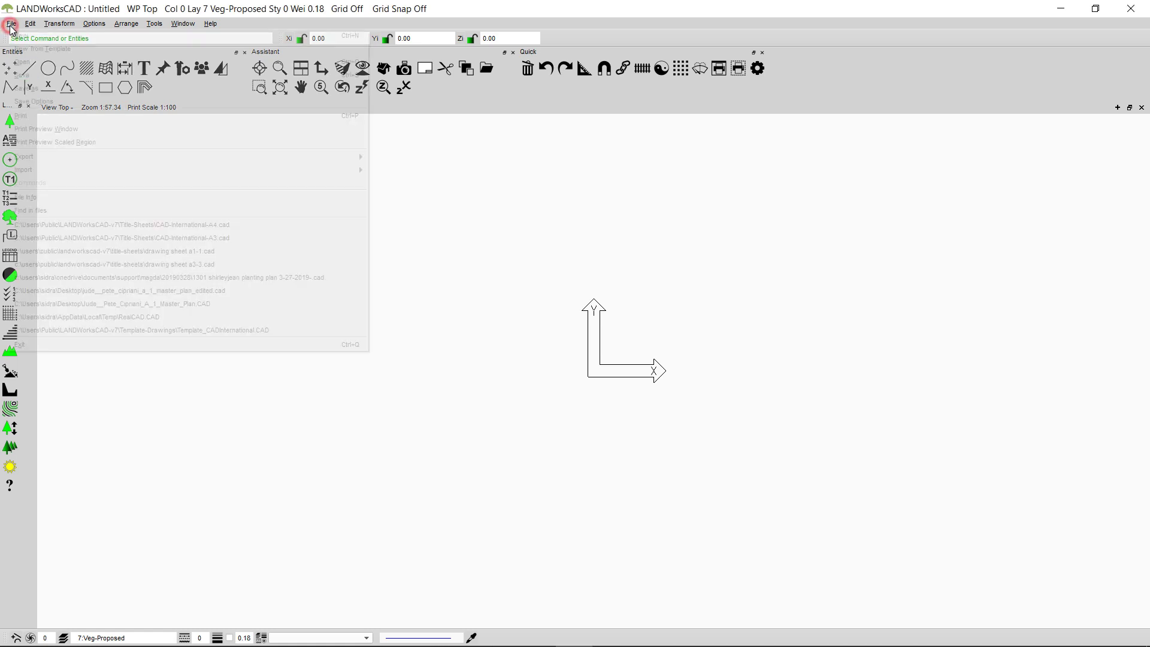
{"action": "left_click", "coordinate": [34, 64]}
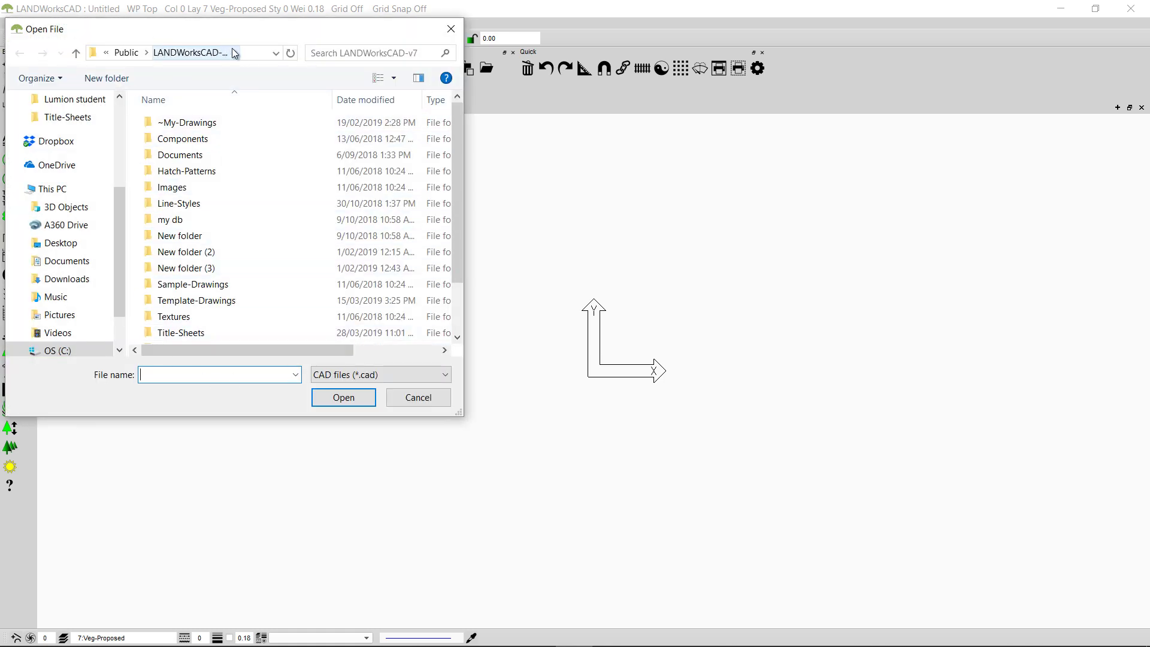
{"action": "double_click", "coordinate": [192, 333]}
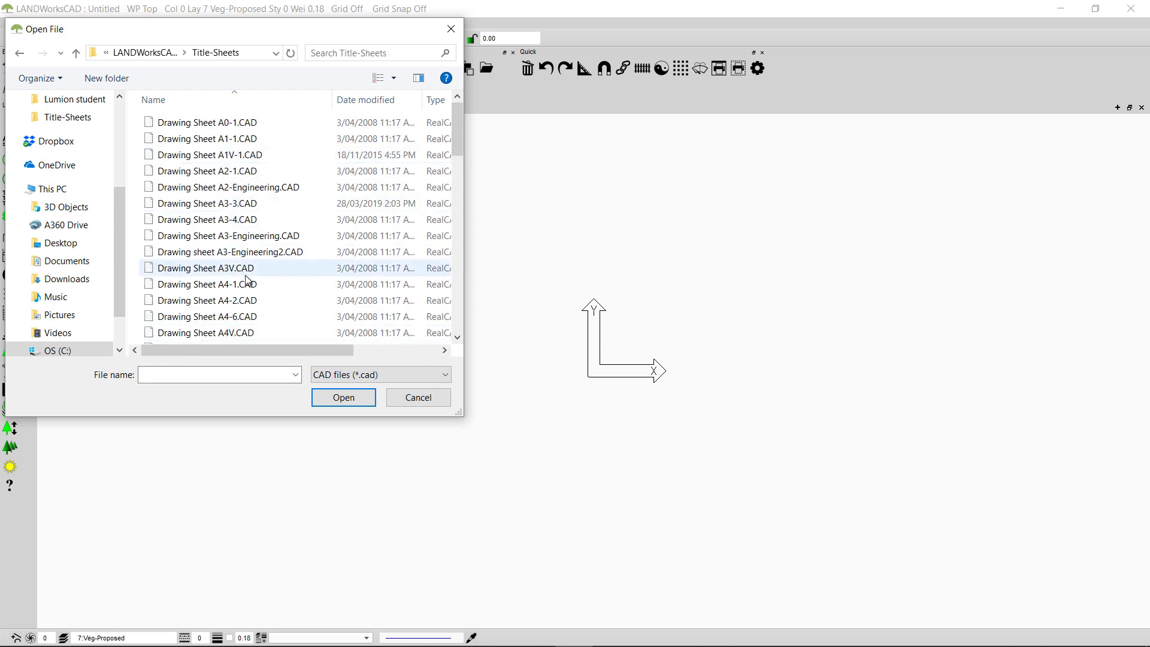
{"action": "scroll", "coordinate": [240, 226], "scroll_direction": "down", "scroll_amount": 2}
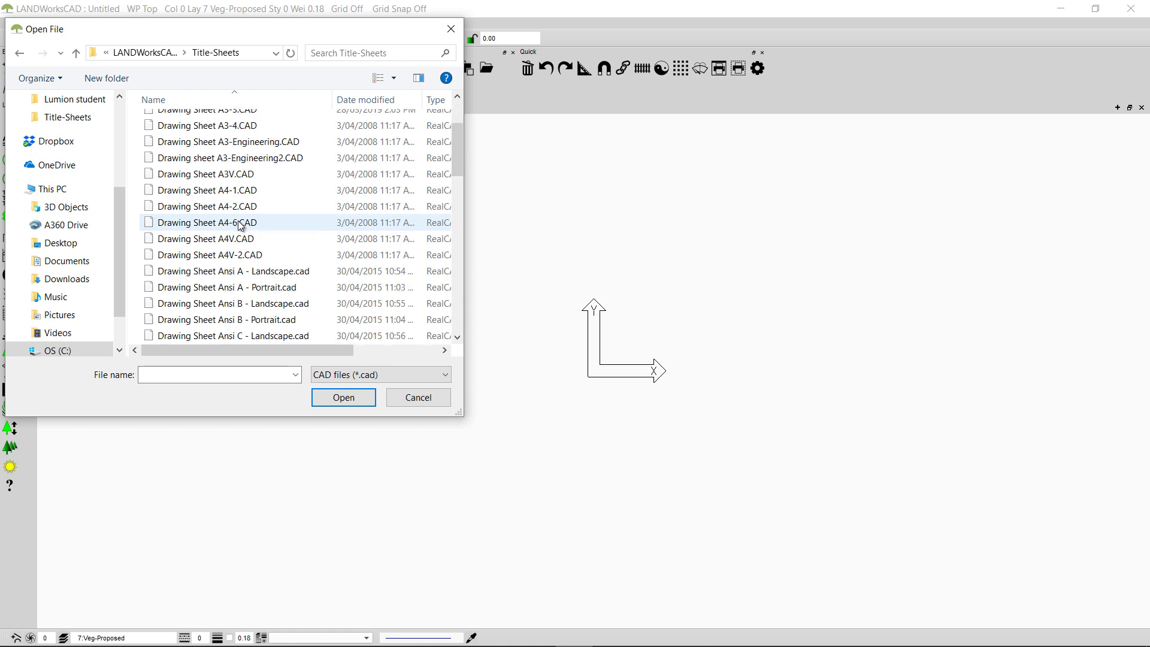
{"action": "scroll", "coordinate": [231, 198], "scroll_direction": "up", "scroll_amount": 1}
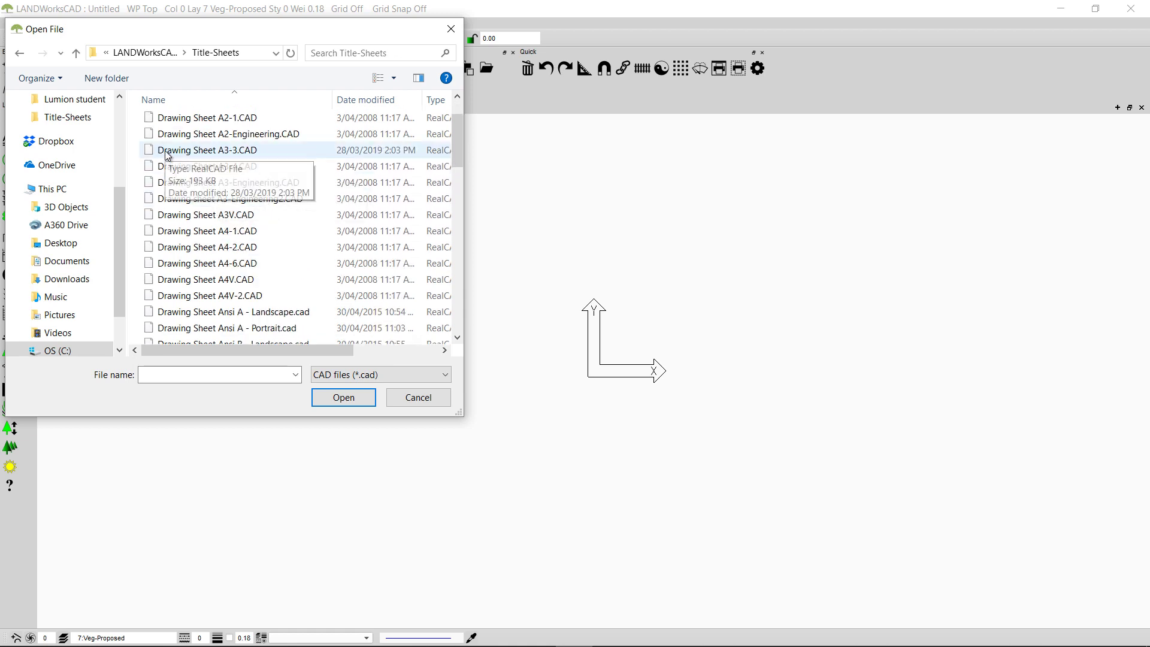
{"action": "double_click", "coordinate": [228, 151]}
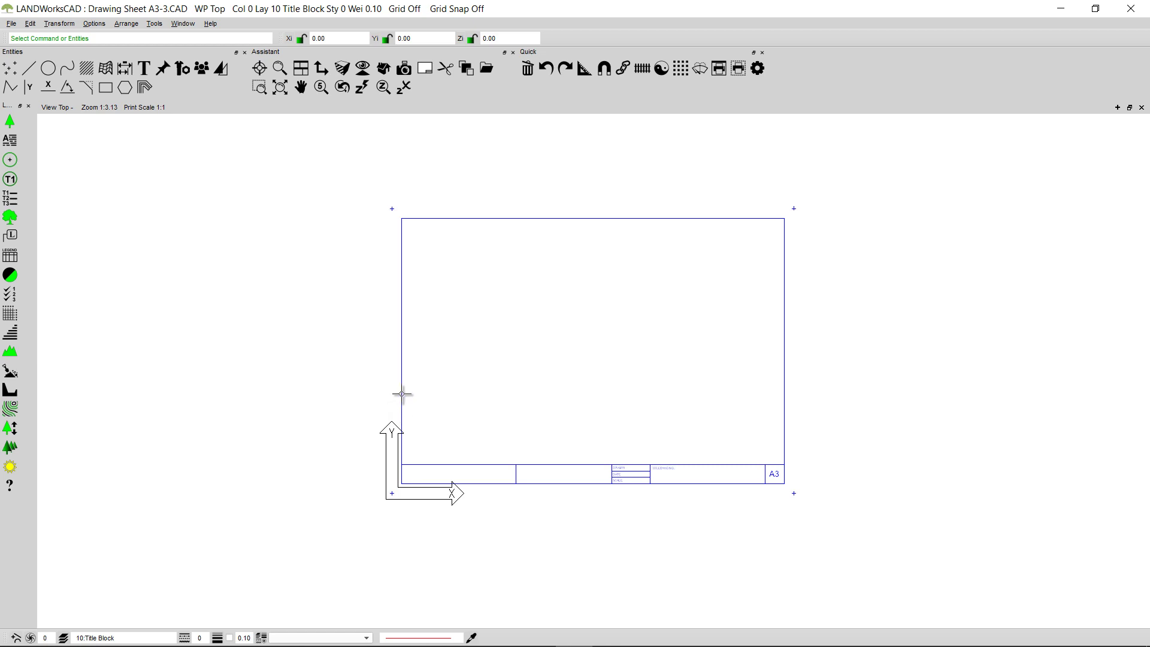
Window-select the A3 border and title block lines and recolour them to colour 9, black
{"action": "middle_click_drag", "start_coordinate": [402, 394], "coordinate": [397, 401]}
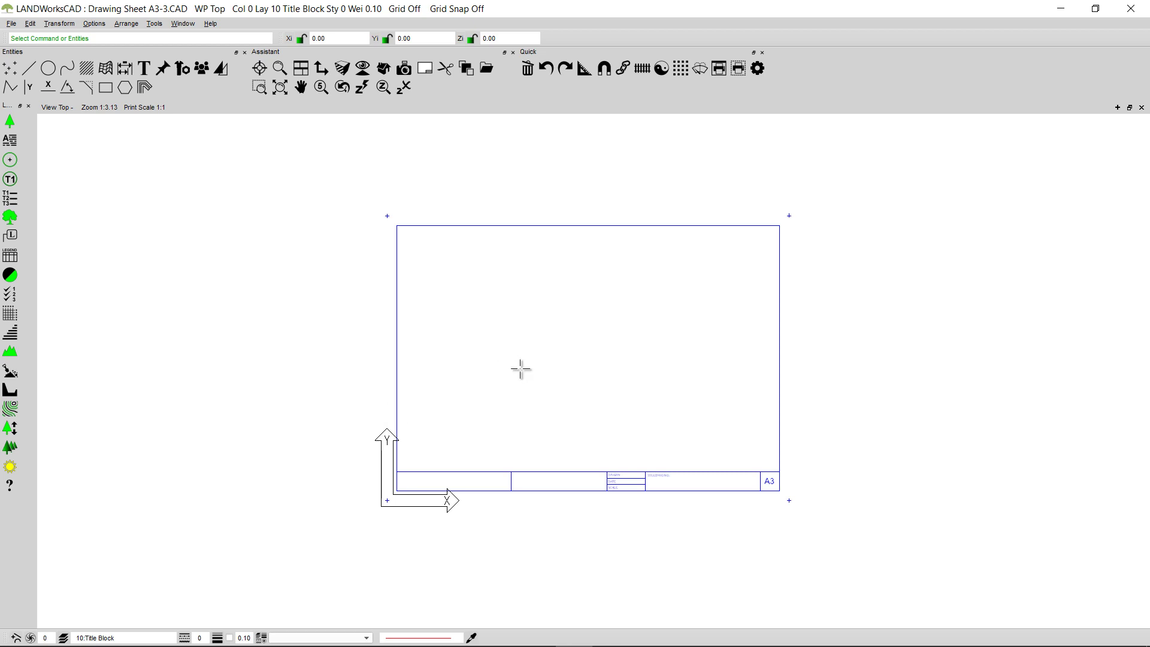
{"action": "left_click_drag", "start_coordinate": [329, 371], "coordinate": [260, 333]}
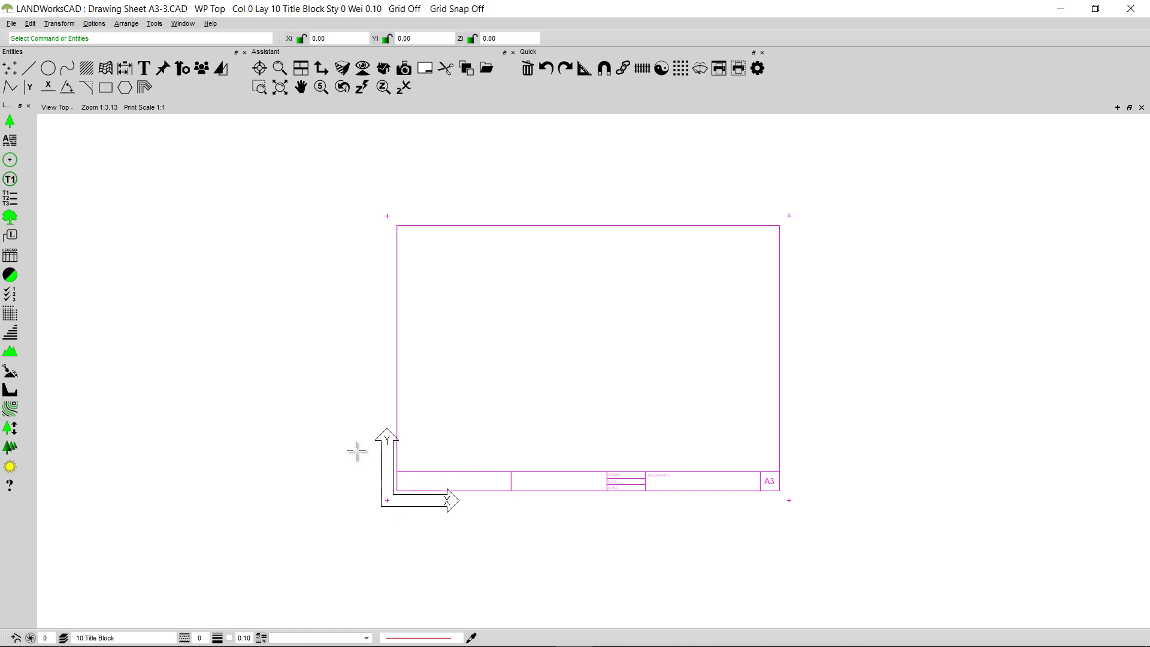
{"action": "left_click", "coordinate": [31, 638]}
{"action": "left_click", "coordinate": [531, 329]}
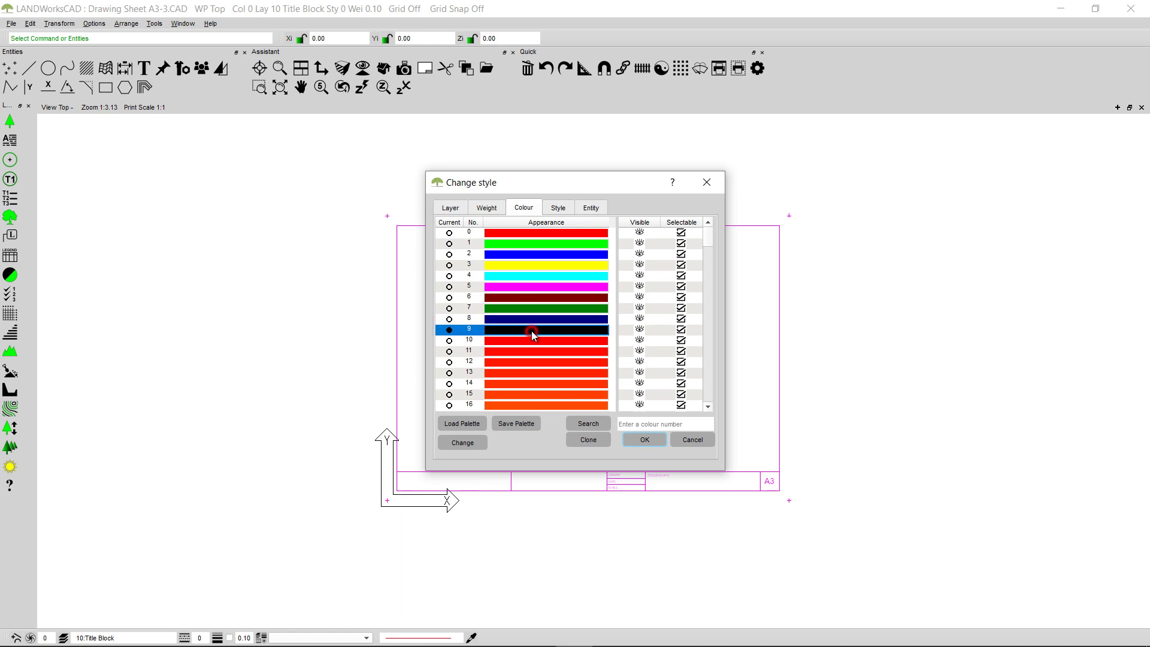
{"action": "left_click", "coordinate": [645, 440]}
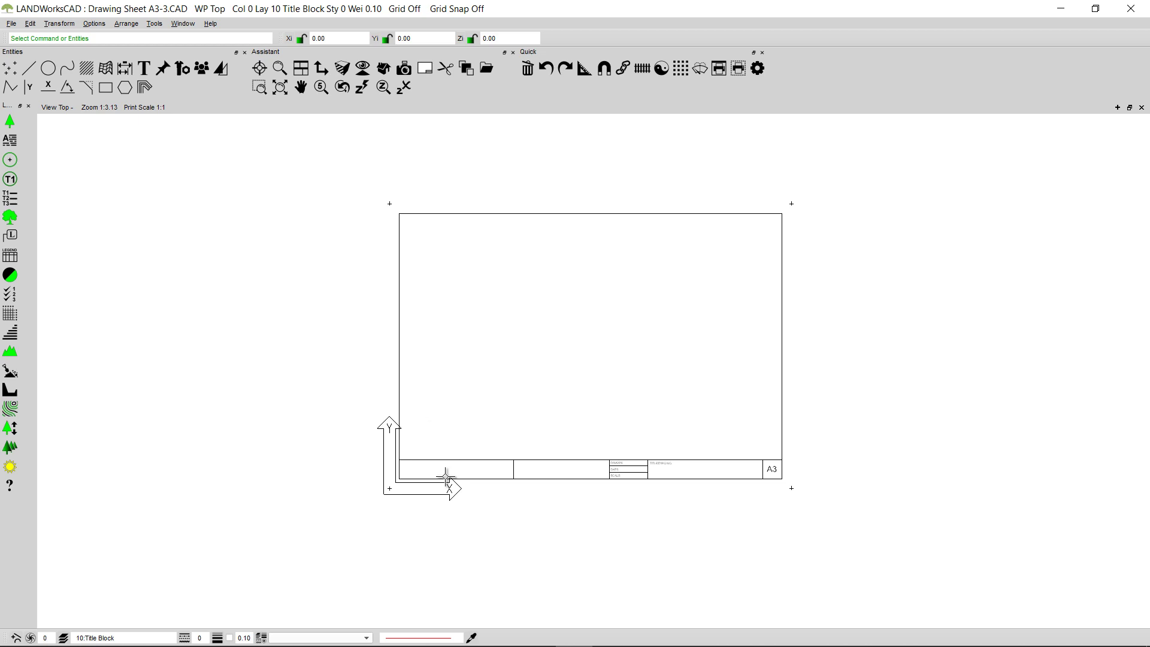
{"action": "left_click", "coordinate": [162, 71]}
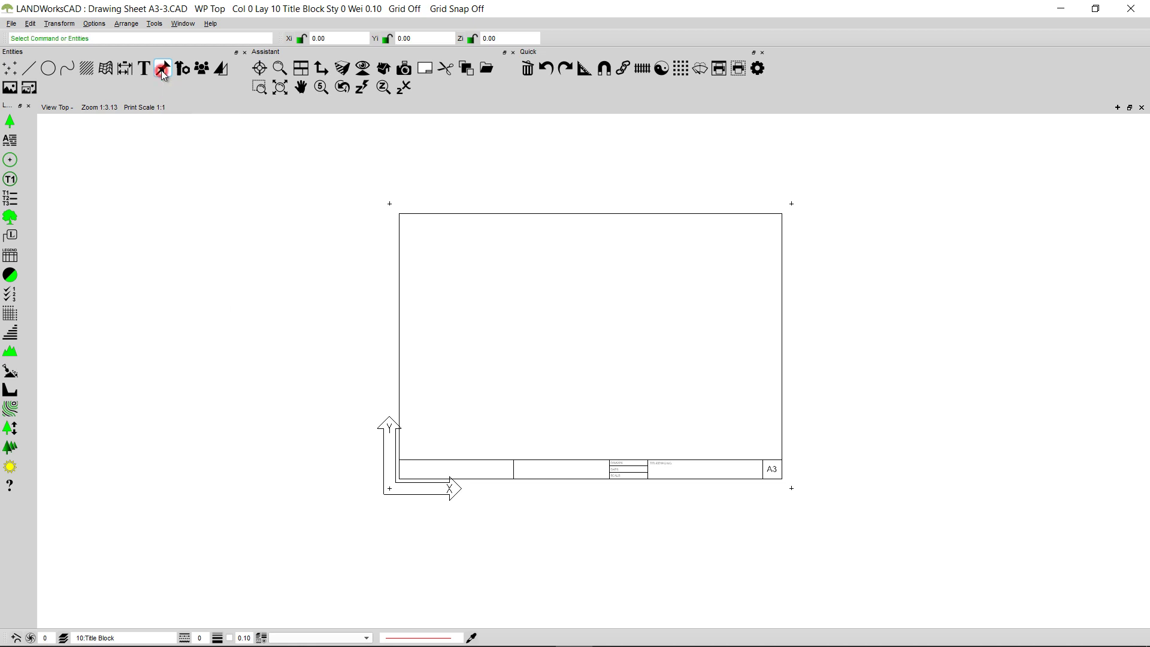
Insert the CAD logo jpg as a scaled image spanning the title block's left cell
{"action": "left_click", "coordinate": [30, 88]}
{"action": "left_click", "coordinate": [30, 89]}
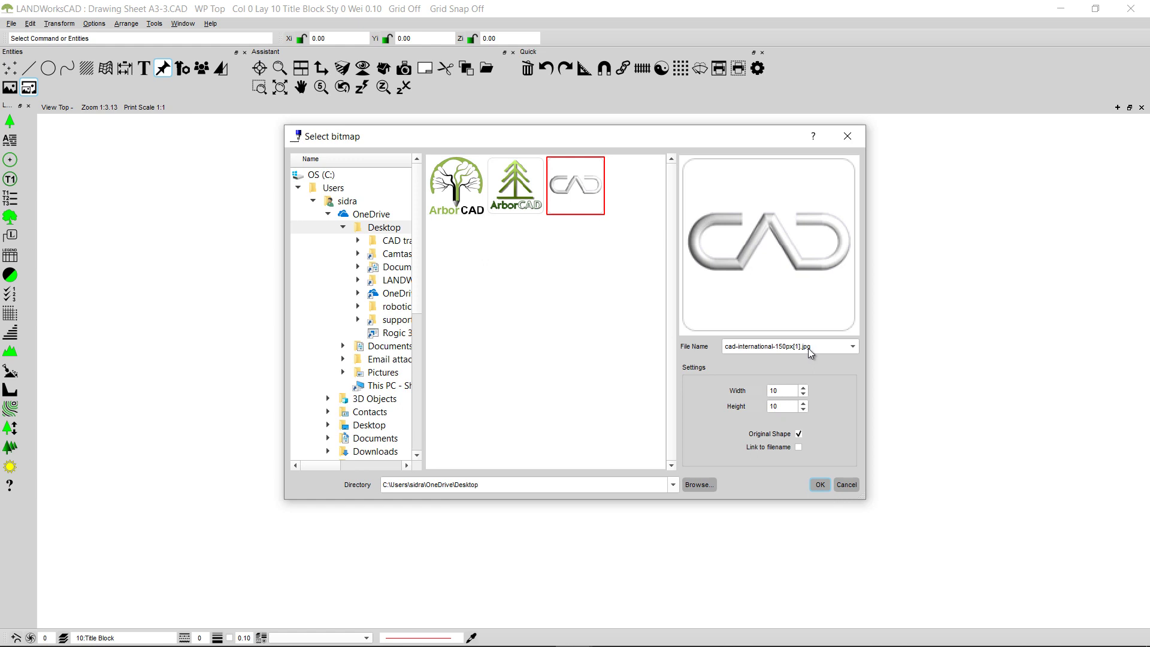
{"action": "left_click", "coordinate": [820, 485]}
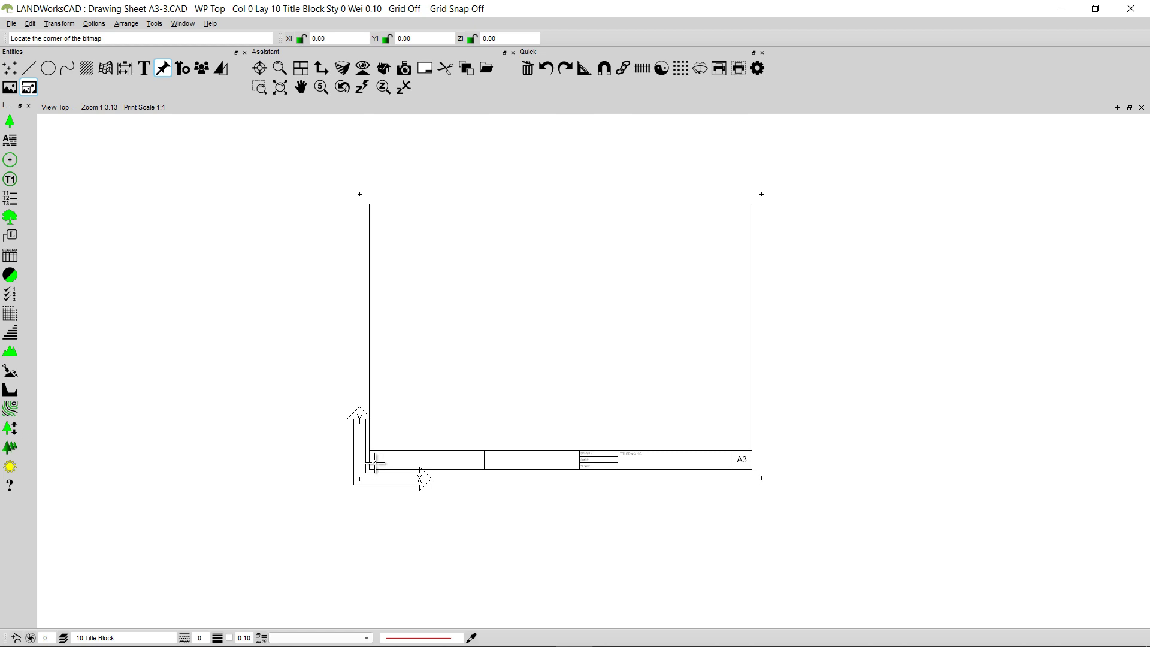
{"action": "scroll", "coordinate": [373, 466], "scroll_direction": "up", "scroll_amount": 3}
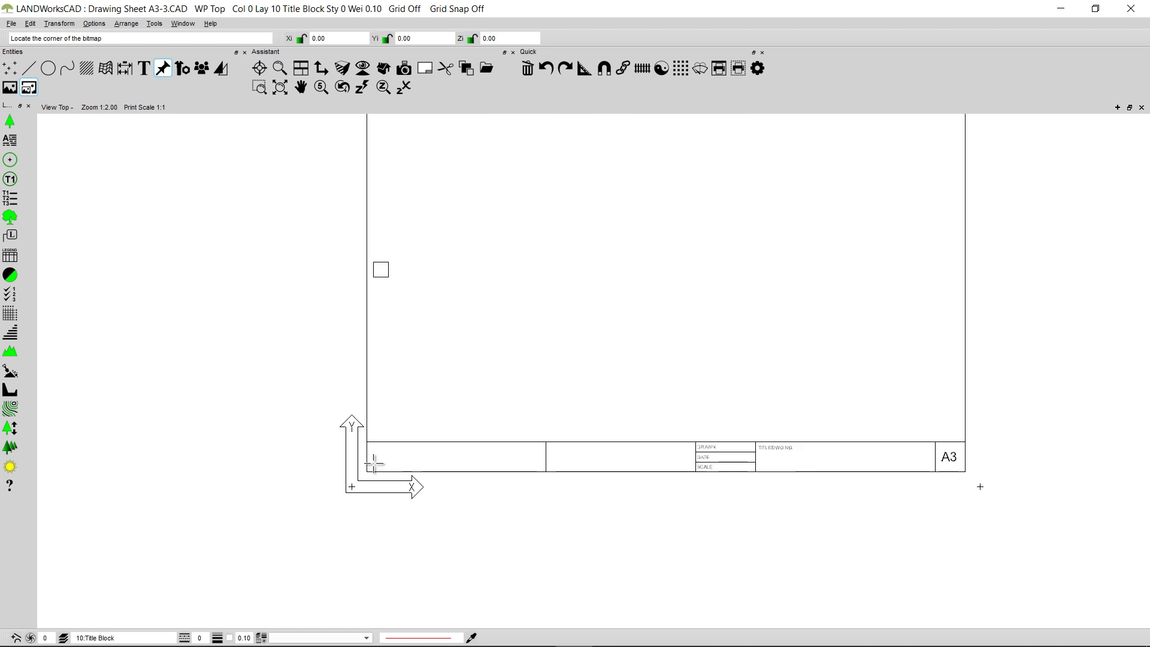
{"action": "scroll", "coordinate": [376, 465], "scroll_direction": "up", "scroll_amount": 3}
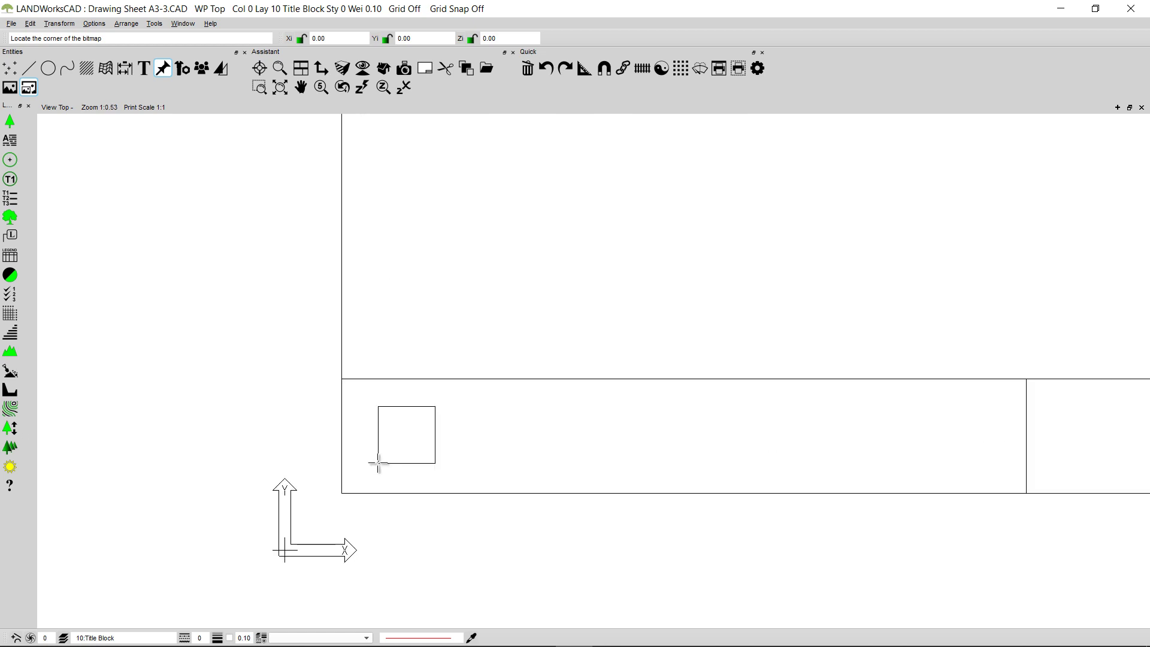
{"action": "left_click", "coordinate": [347, 487]}
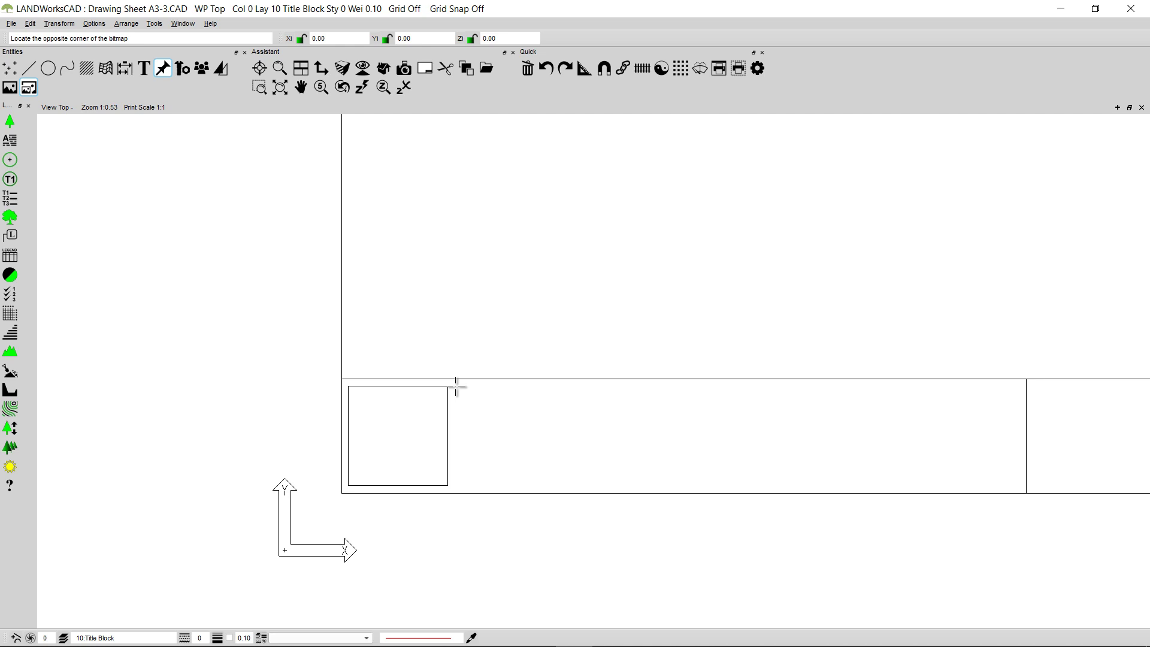
{"action": "left_click", "coordinate": [456, 388]}
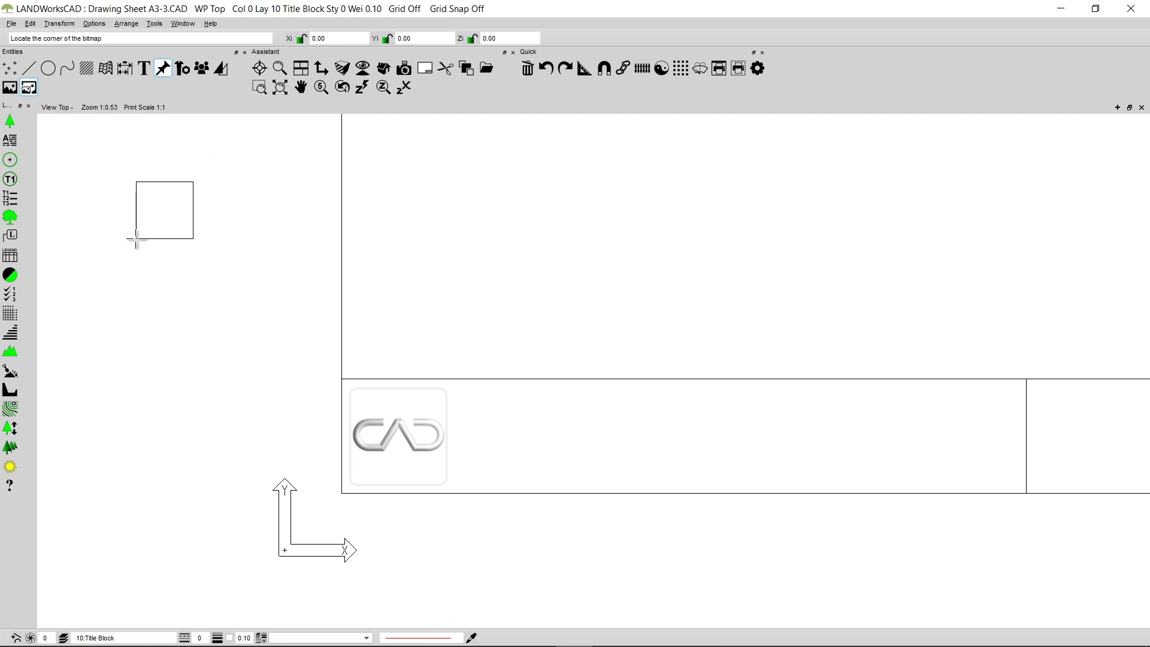
{"action": "key", "text": "Escape"}
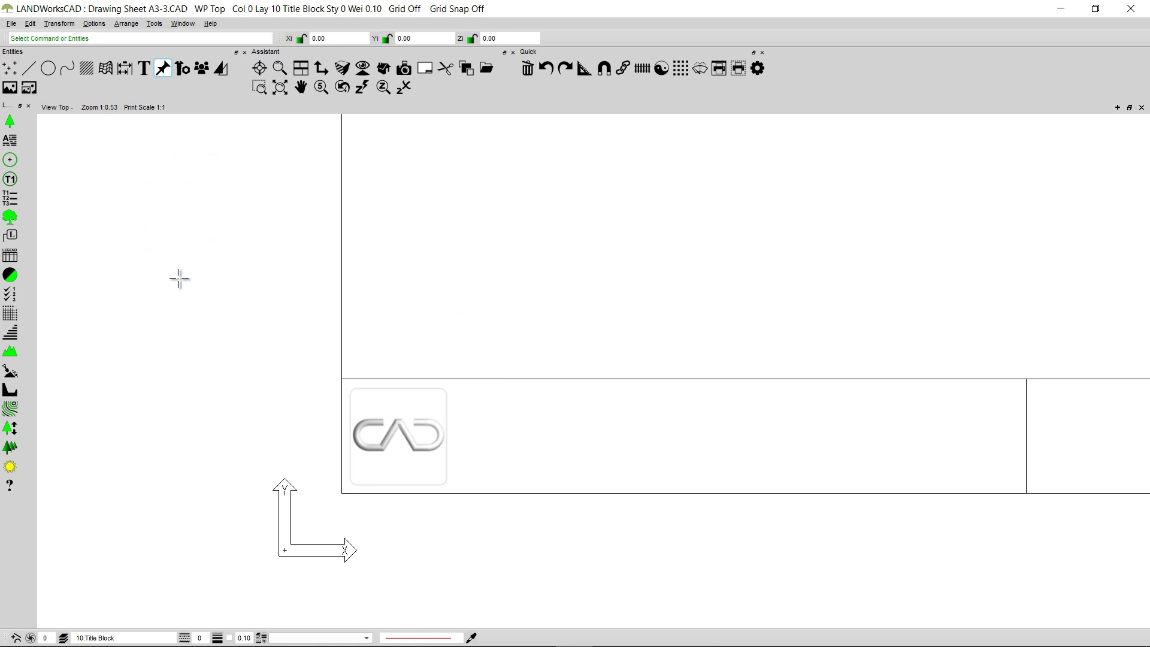
{"action": "scroll", "coordinate": [216, 332], "scroll_direction": "down", "scroll_amount": 3}
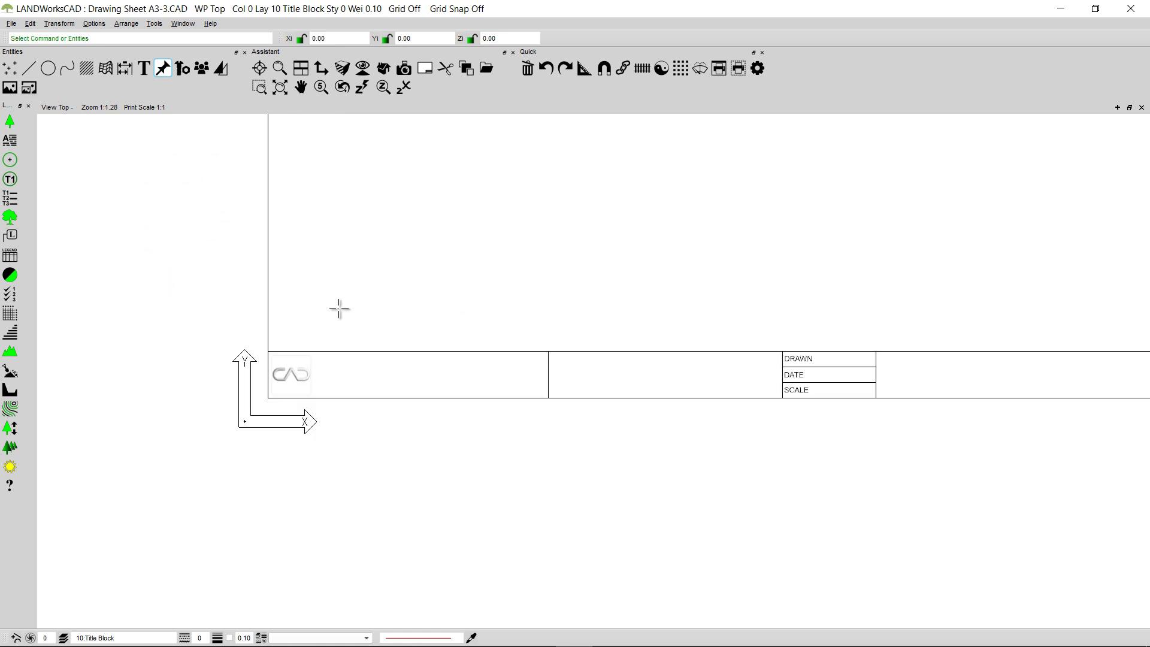
{"action": "scroll", "coordinate": [385, 443], "scroll_direction": "down", "scroll_amount": 3}
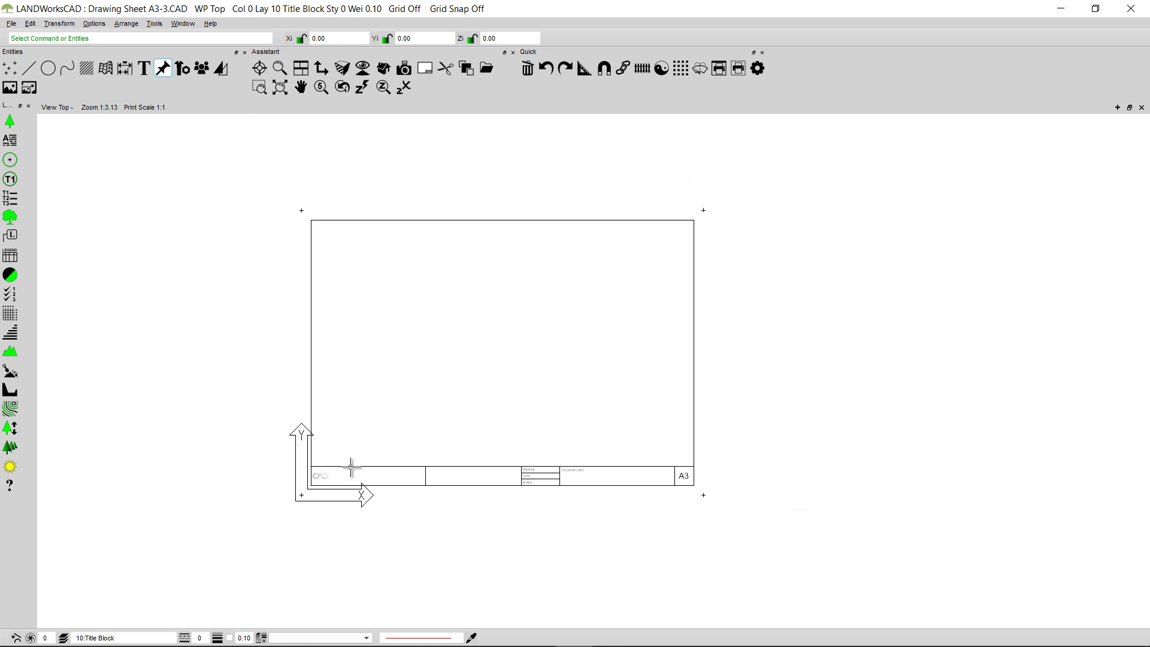
Make colour 9 (black) the current drawing colour
{"action": "left_click", "coordinate": [30, 639]}
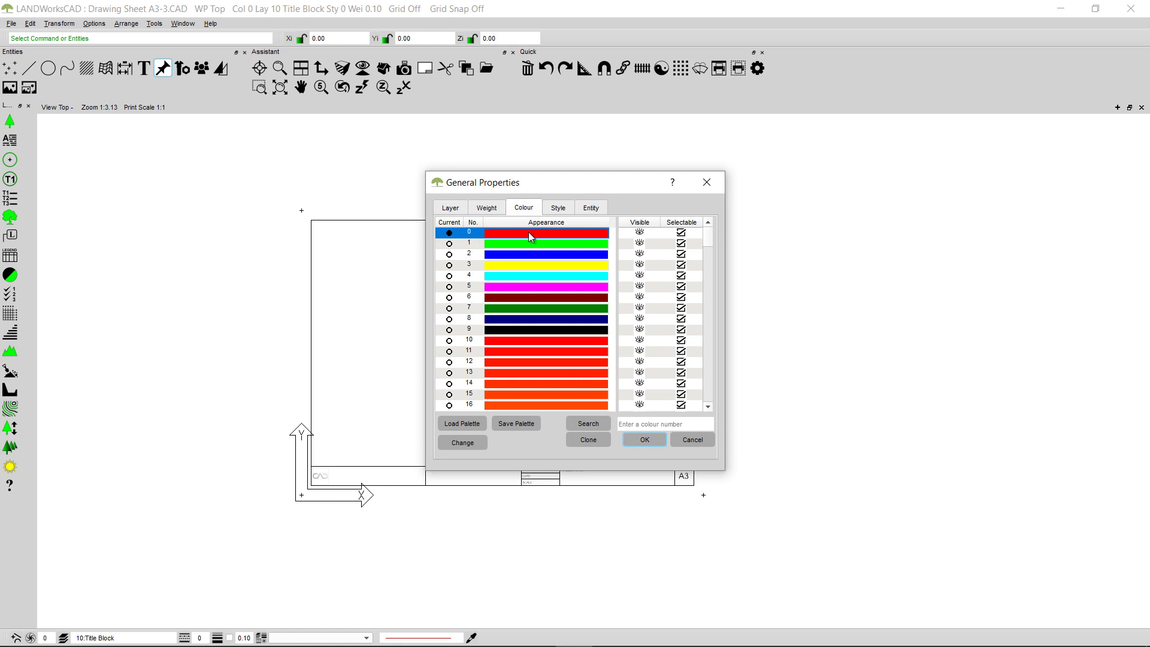
{"action": "left_click", "coordinate": [449, 330]}
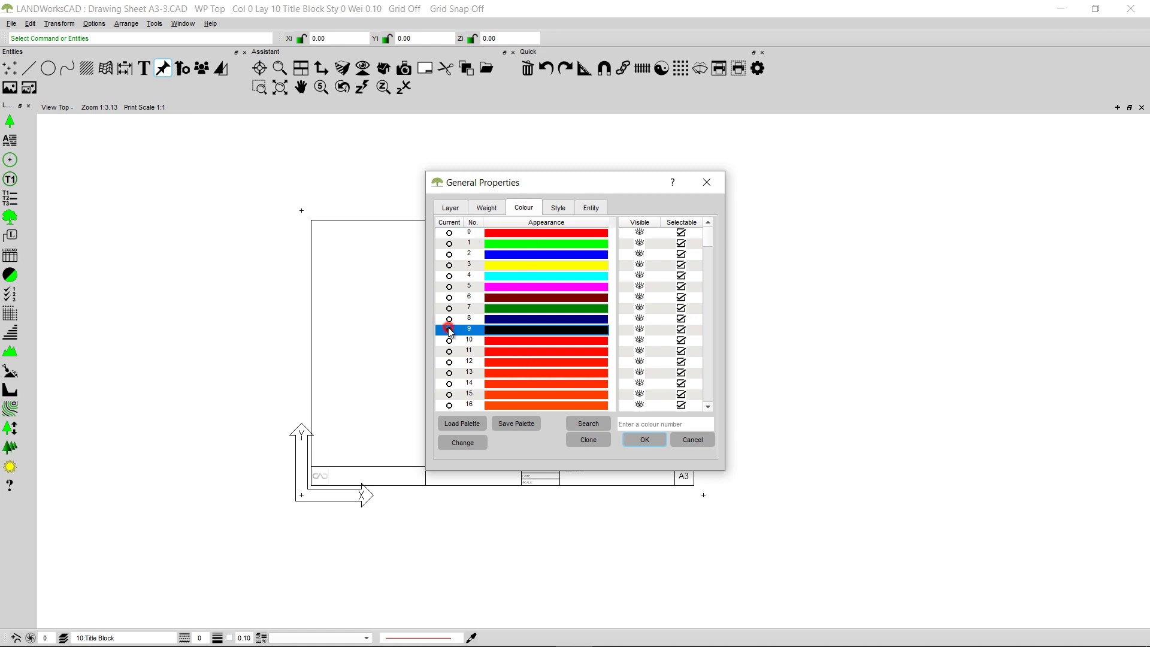
{"action": "left_click", "coordinate": [638, 442]}
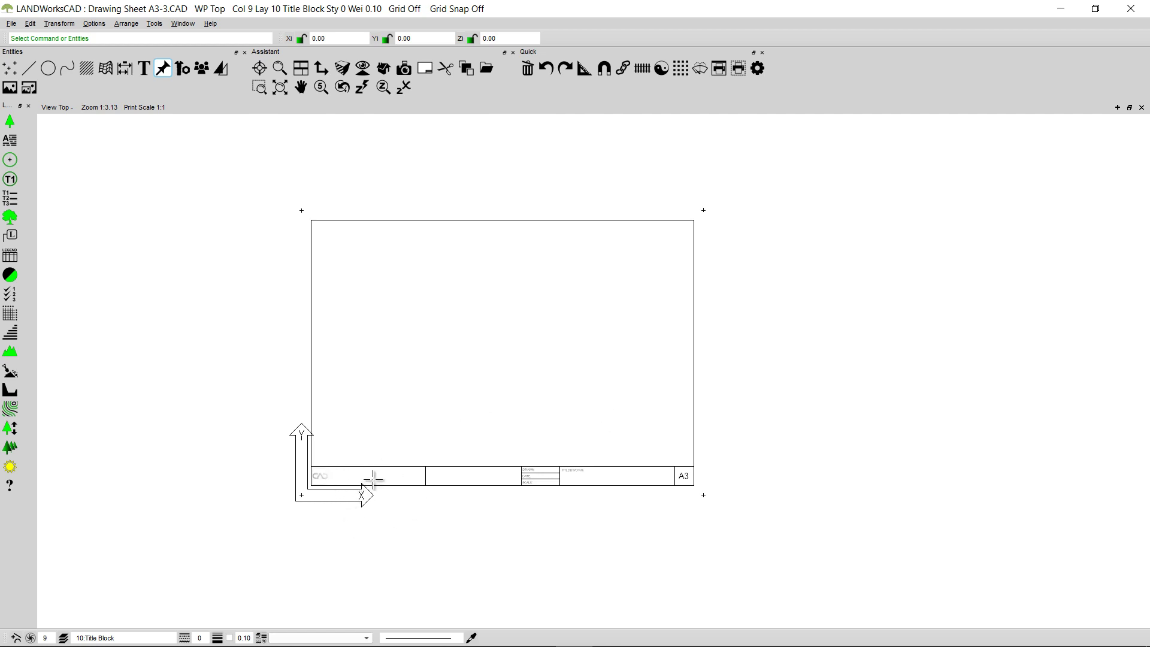
Change the default text height from 1 to 8 in the text options
{"action": "left_click", "coordinate": [94, 23]}
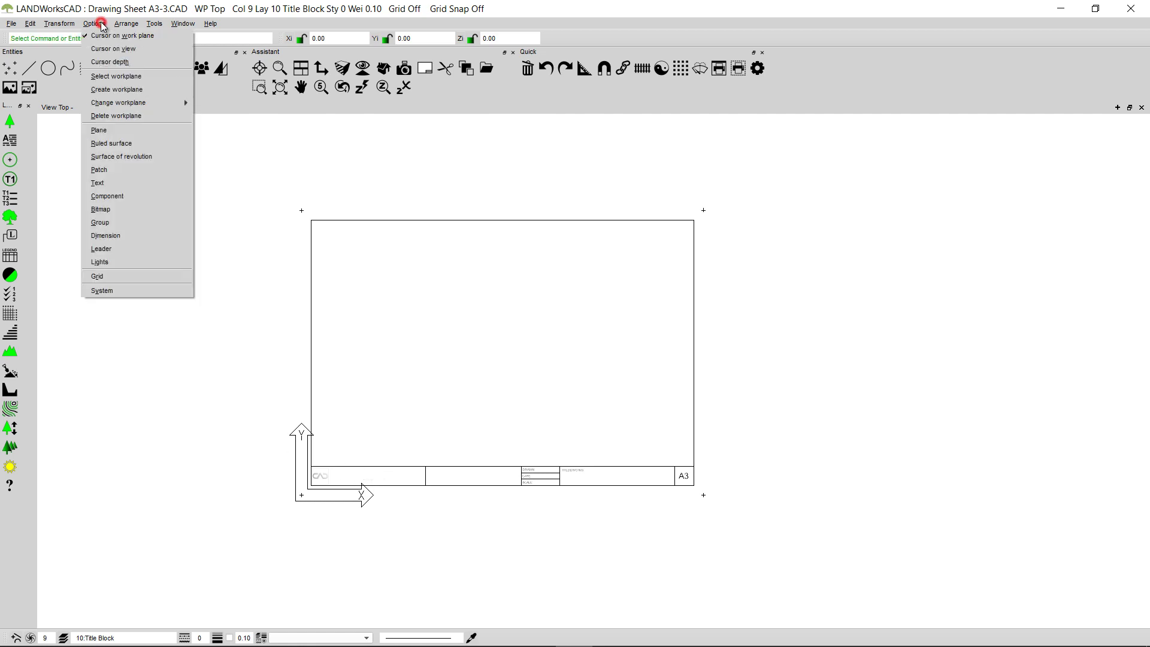
{"action": "left_click", "coordinate": [139, 183]}
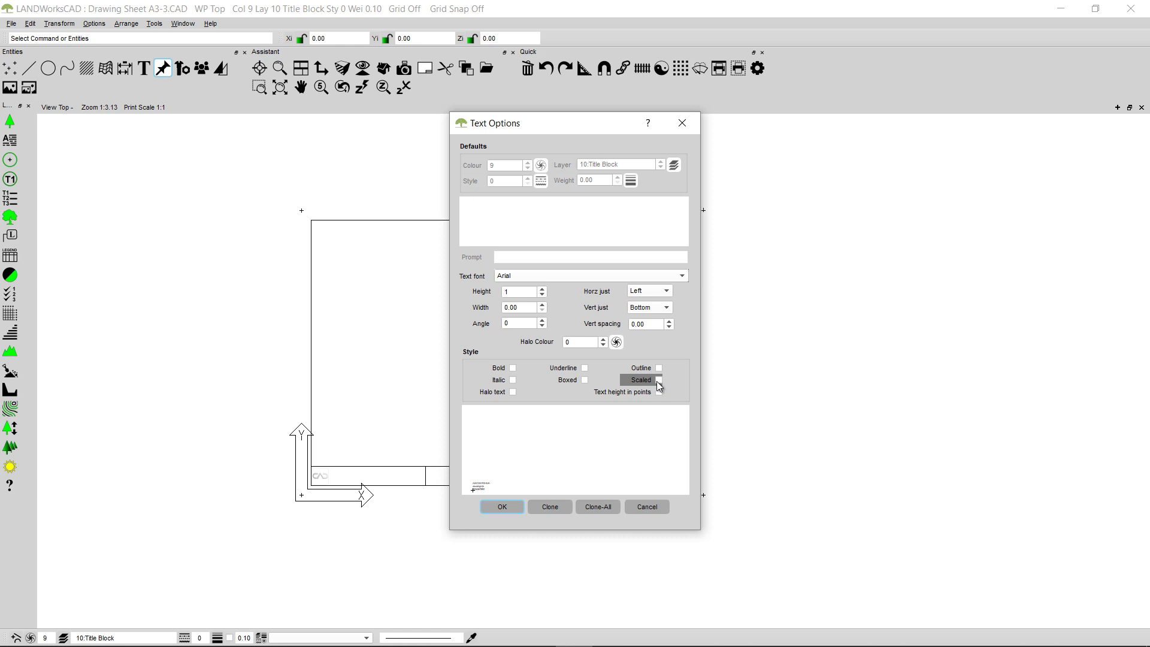
{"action": "left_click", "coordinate": [517, 292]}
{"action": "key", "text": "BackSpace"}
{"action": "type", "text": "8"}
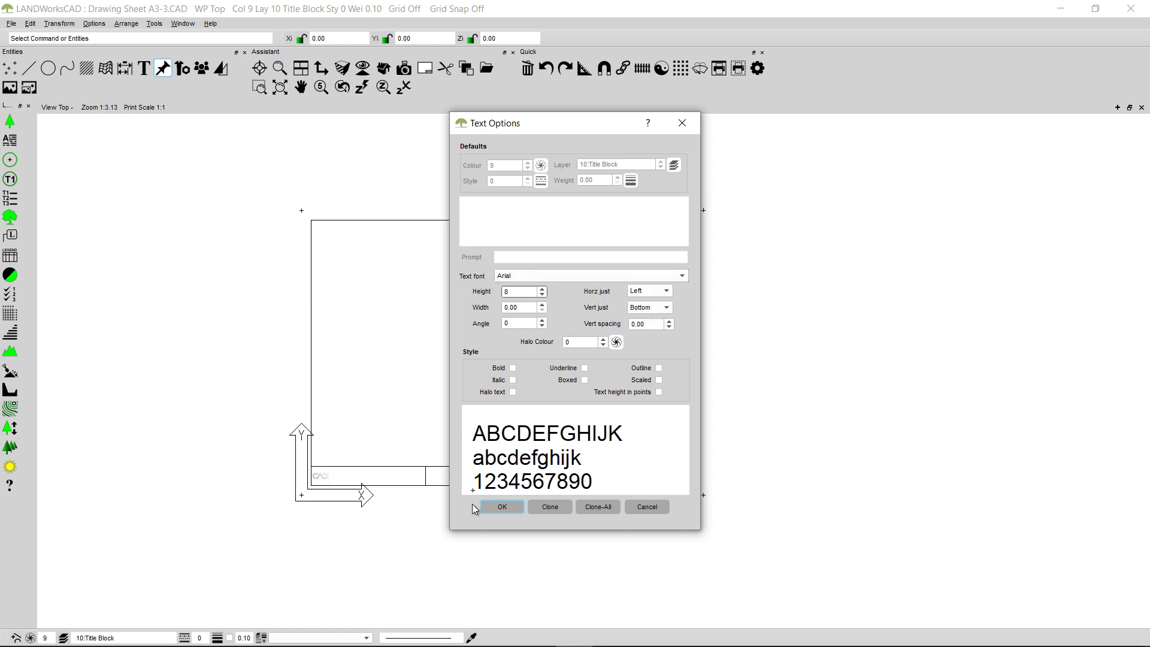
{"action": "left_click", "coordinate": [501, 506]}
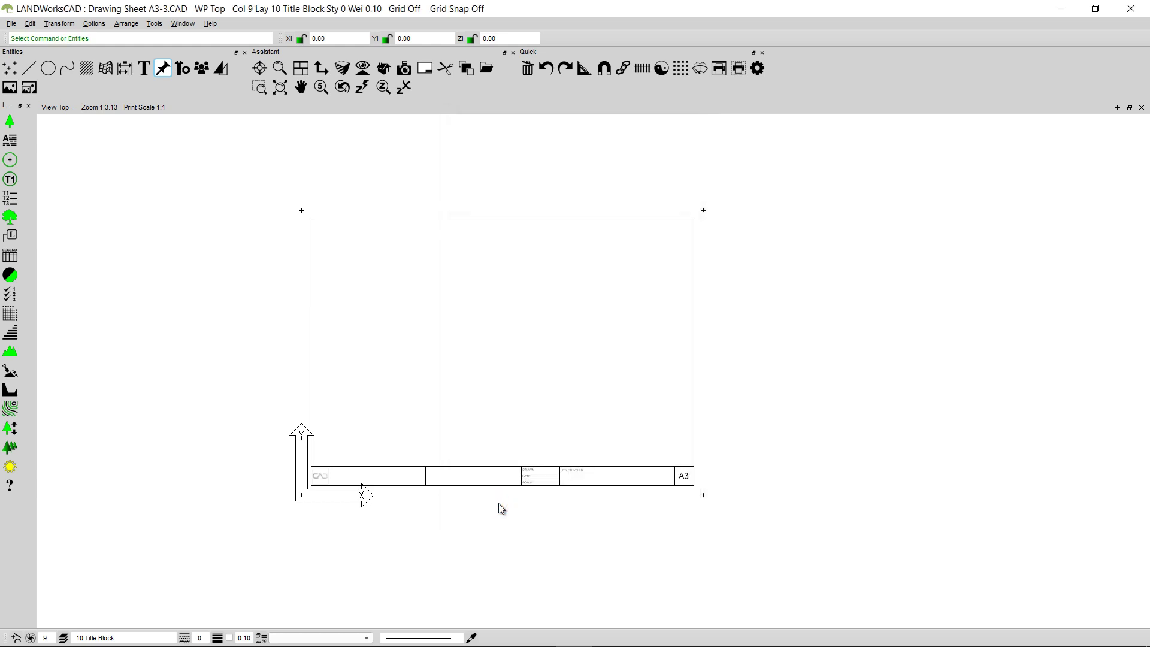
Place the text 'CAD International' by origin in the title block's first cell
{"action": "left_click", "coordinate": [143, 68]}
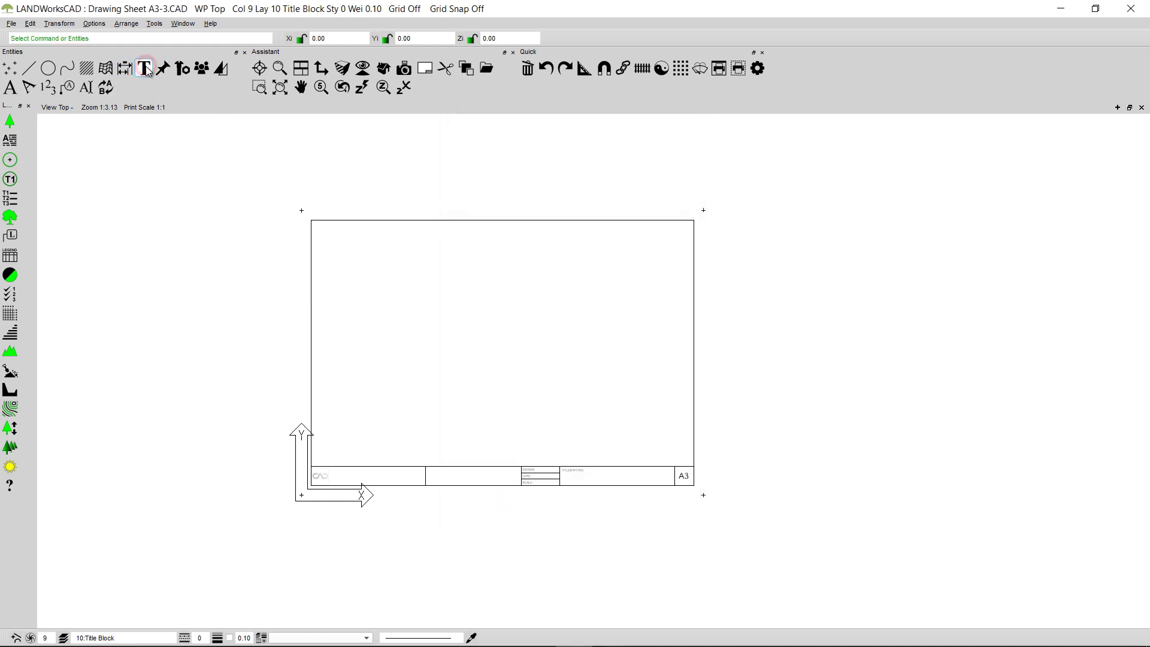
{"action": "left_click", "coordinate": [10, 88]}
{"action": "type", "text": "CAD"}
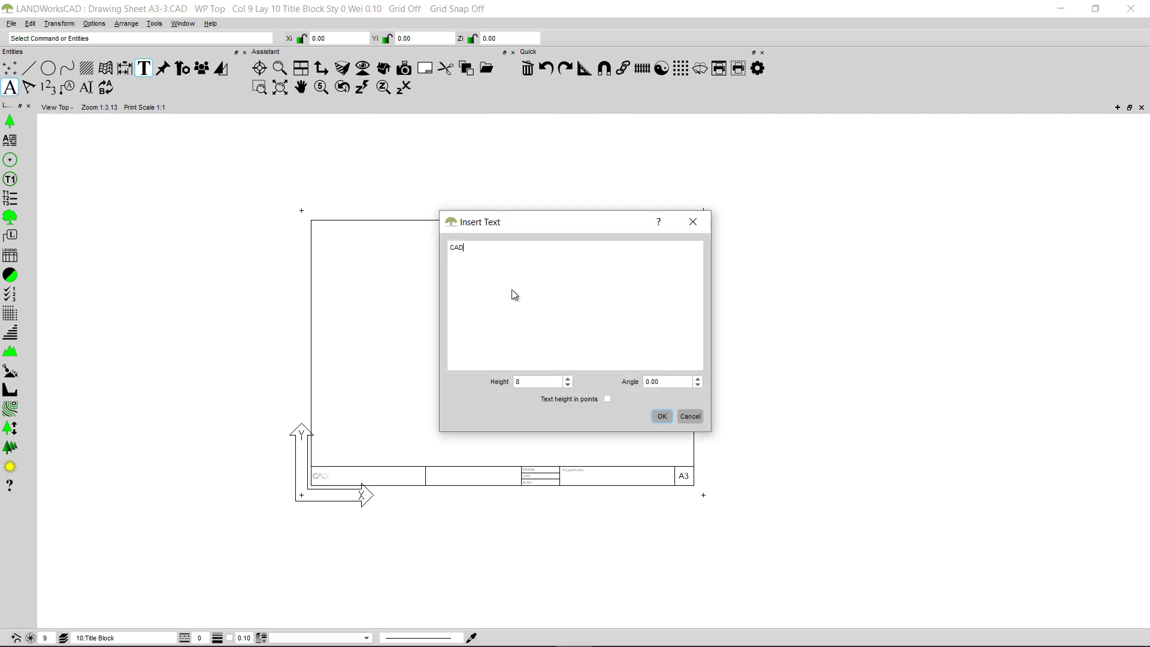
{"action": "type", "text": " International"}
{"action": "left_click", "coordinate": [663, 417]}
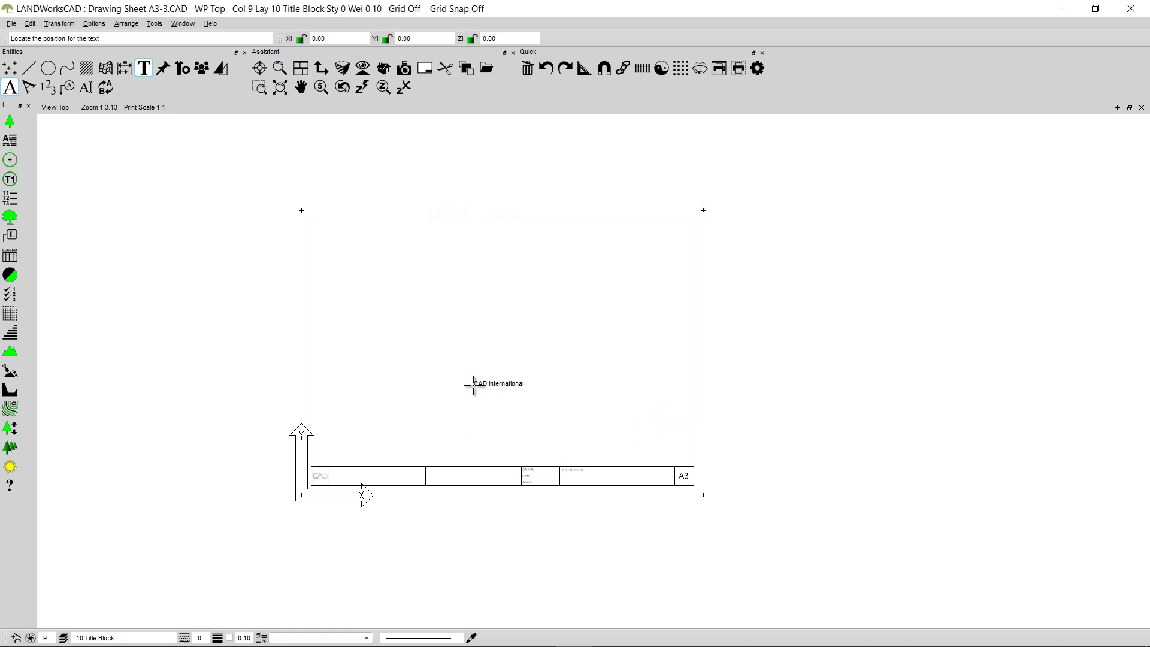
{"action": "scroll", "coordinate": [354, 487], "scroll_direction": "up", "scroll_amount": 3}
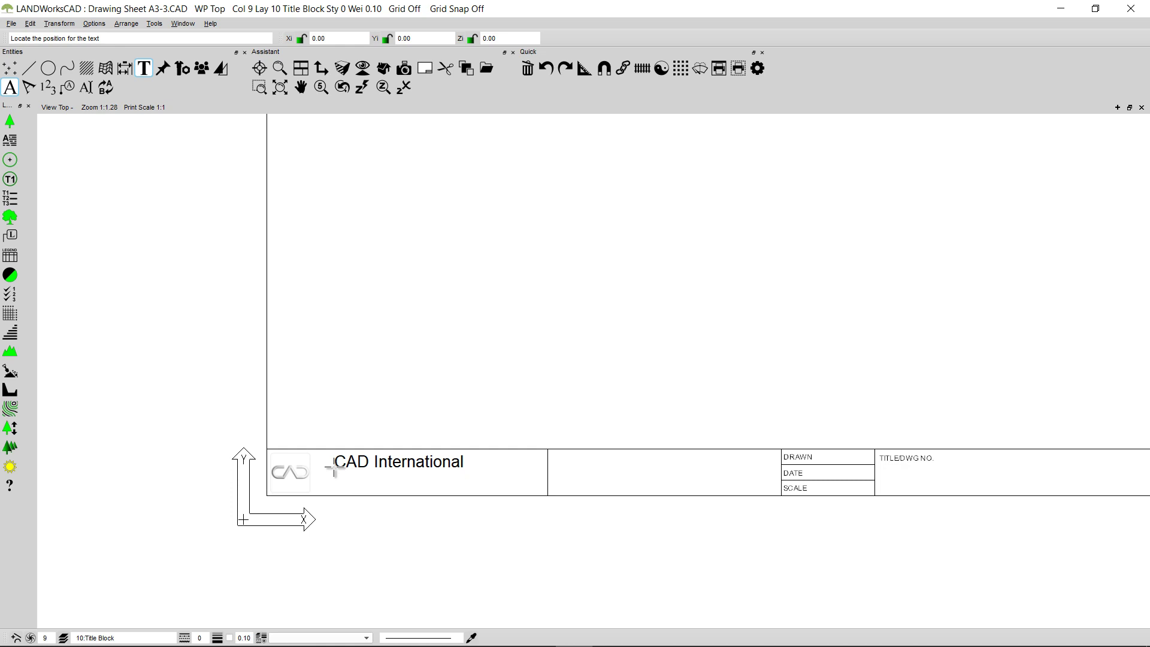
{"action": "left_click", "coordinate": [333, 470]}
{"action": "key", "text": "Escape"}
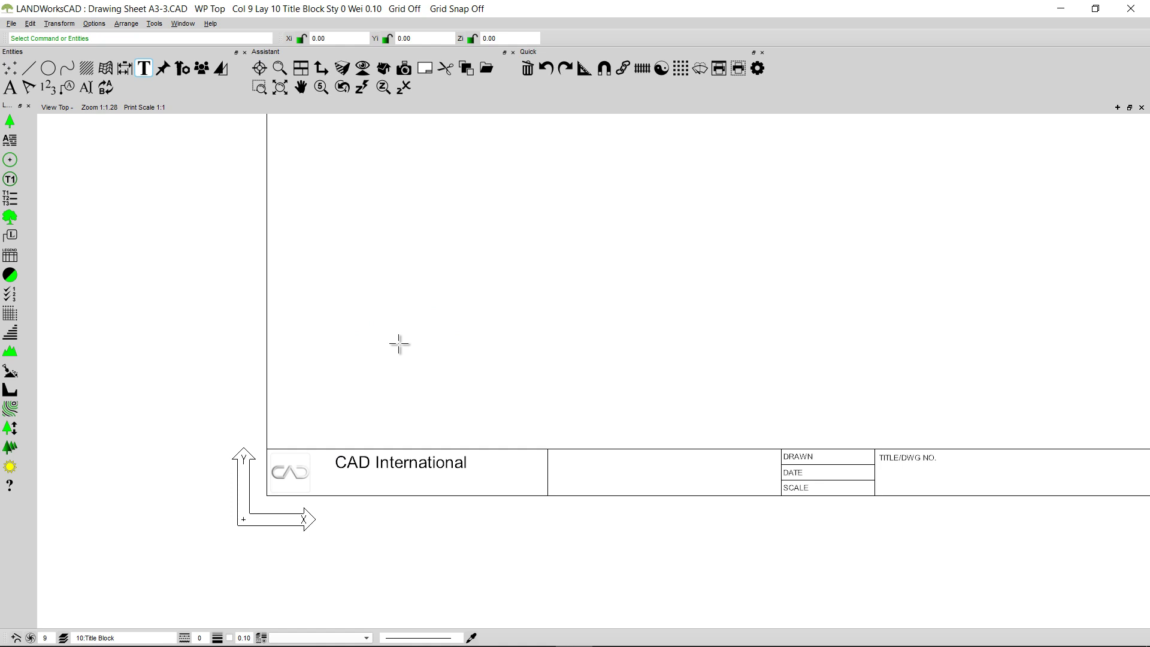
{"action": "left_click", "coordinate": [10, 88]}
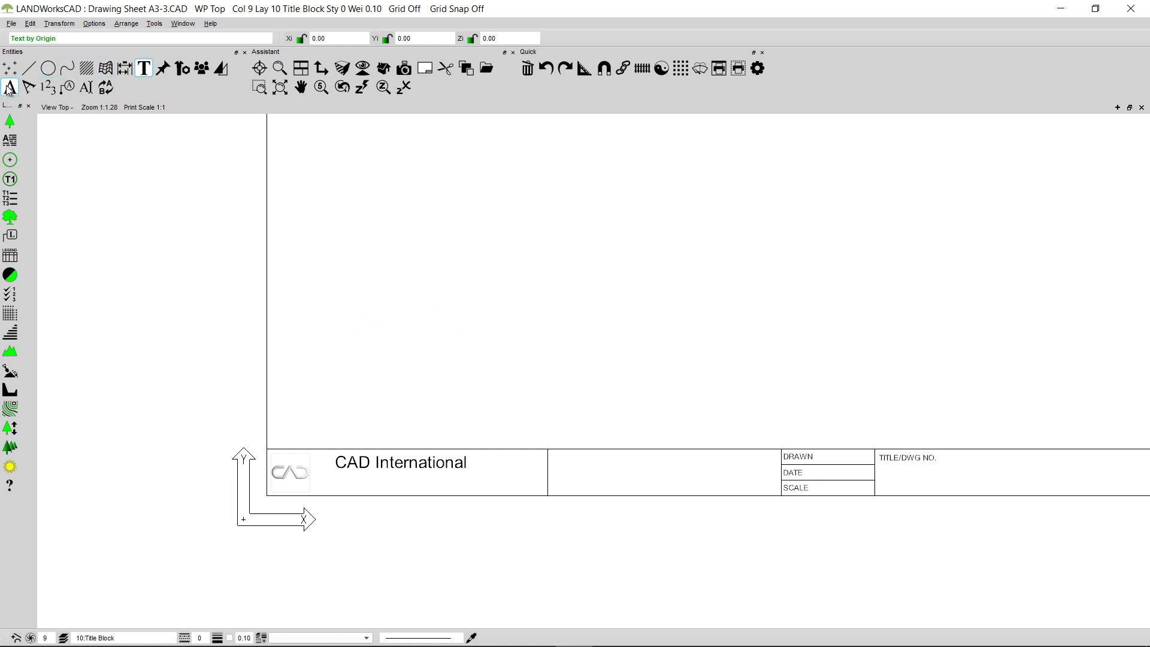
Add the company's street address at text height 4 beneath CAD International
{"action": "left_click", "coordinate": [9, 90]}
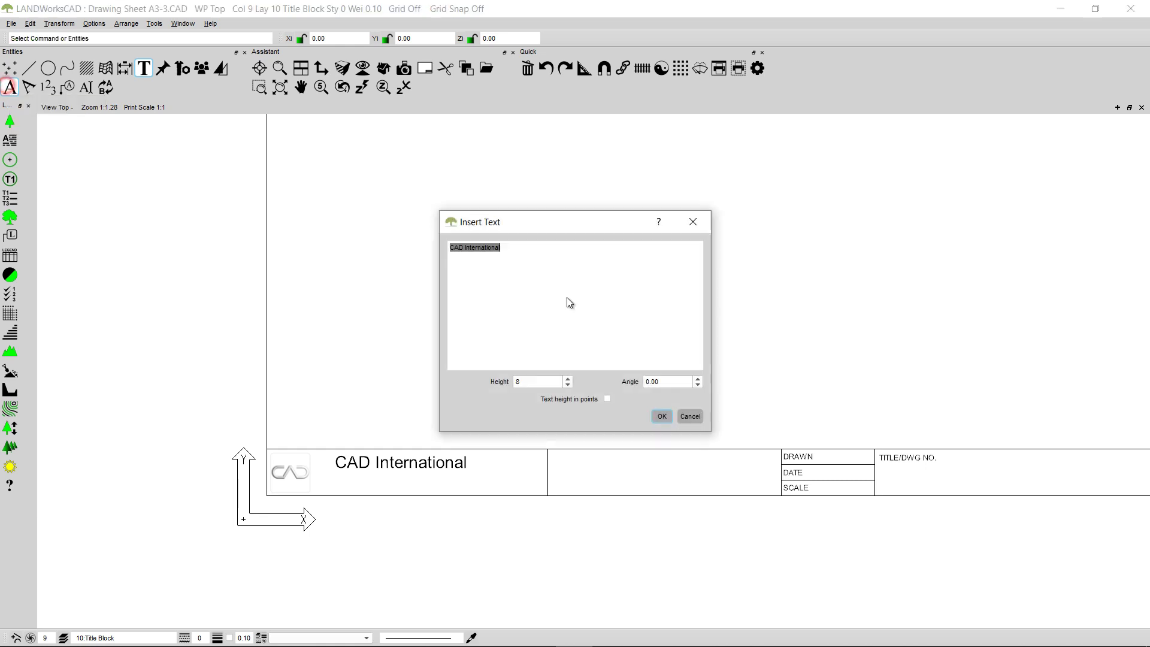
{"action": "key", "text": "Delete"}
{"action": "type", "text": "40-42 Avalon Parade"}
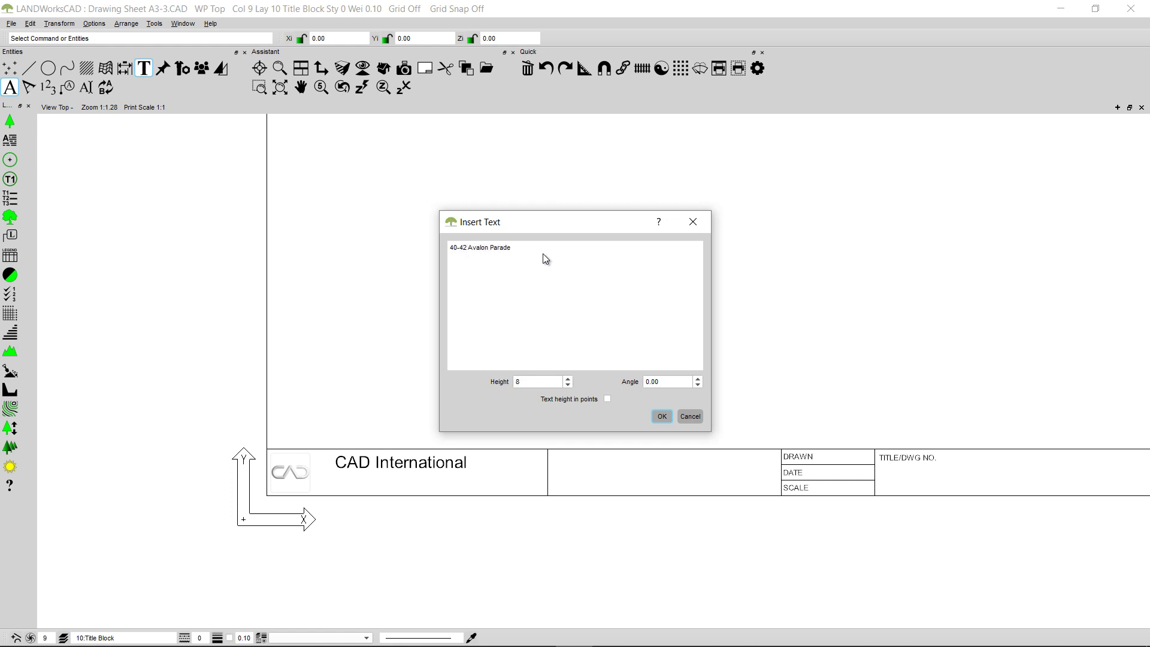
{"action": "left_click", "coordinate": [541, 382]}
{"action": "type", "text": "4"}
{"action": "left_click", "coordinate": [662, 416]}
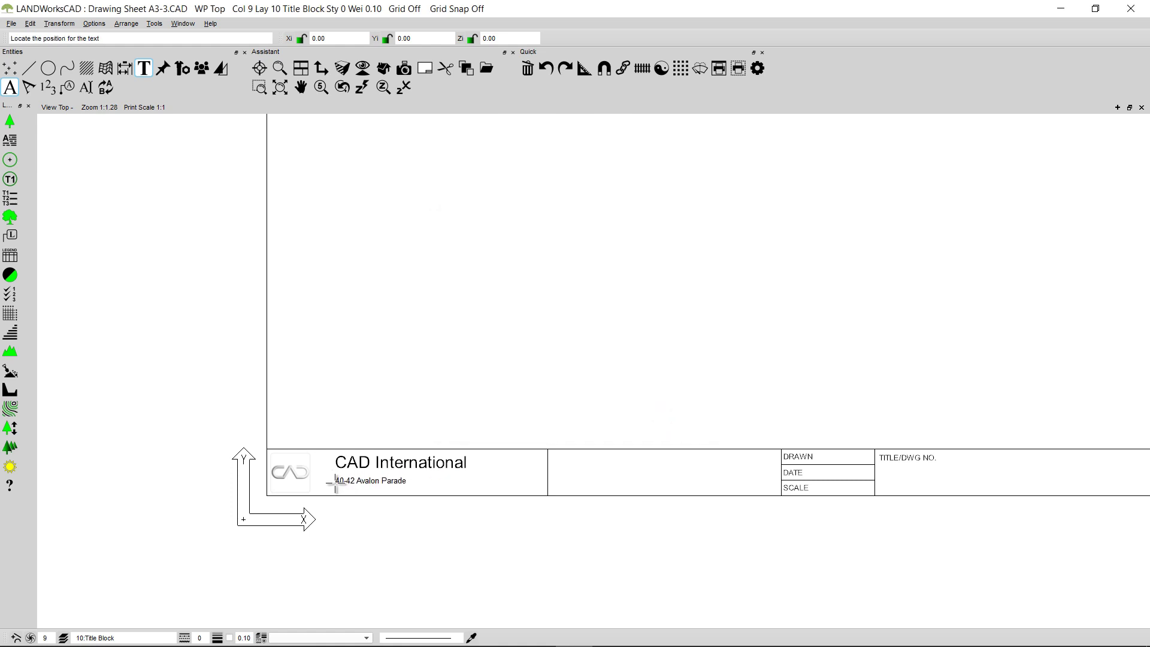
{"action": "left_click", "coordinate": [338, 479]}
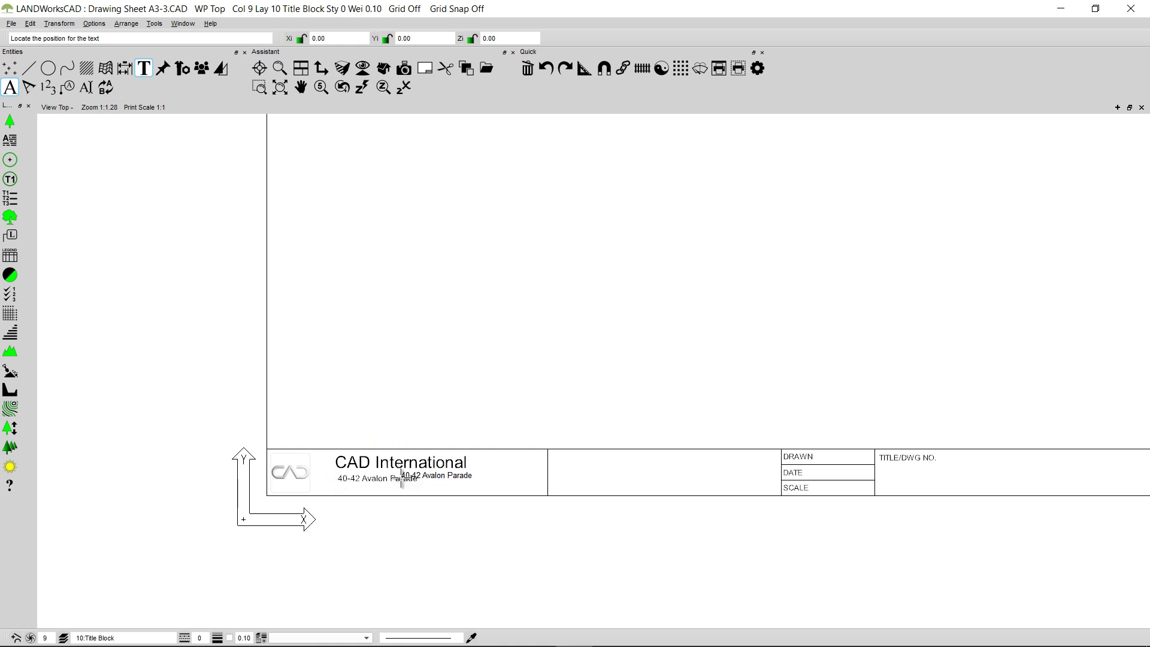
{"action": "right_click", "coordinate": [412, 403]}
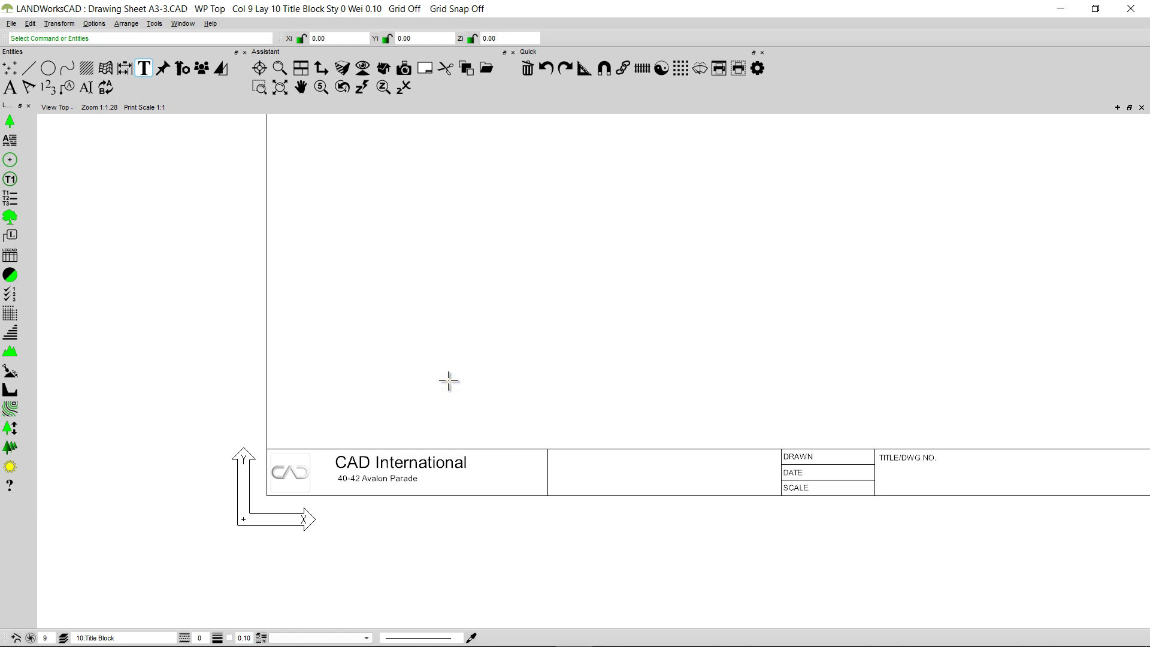
Delete the vertical divider line beside the company name cell
{"action": "left_click", "coordinate": [549, 476]}
{"action": "key", "text": "Delete"}
{"action": "scroll", "coordinate": [633, 440], "scroll_direction": "down", "scroll_amount": 3}
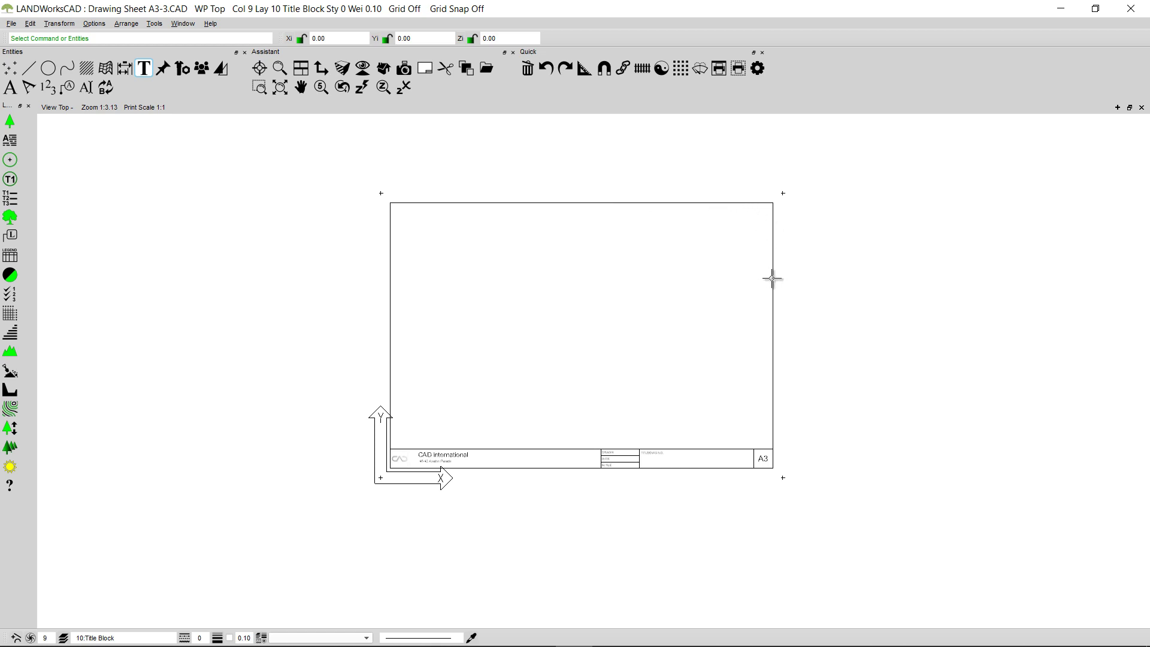
{"action": "left_click", "coordinate": [43, 69]}
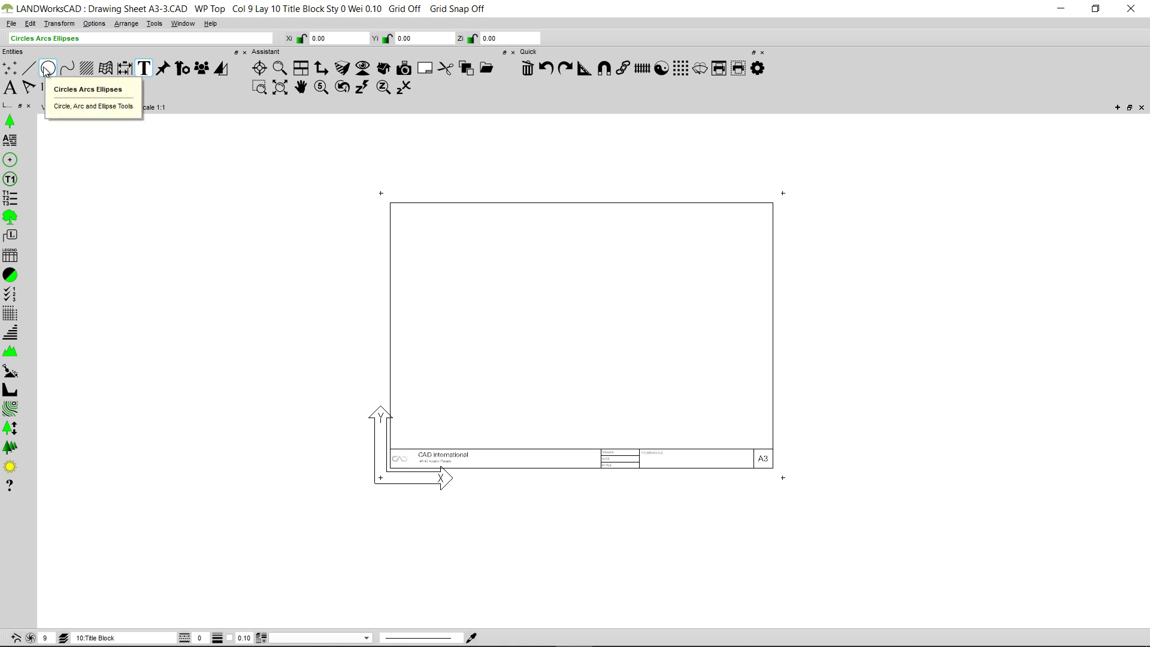
Fillet the top and right border lines with a radius 20 arc at the top-right corner
{"action": "left_click", "coordinate": [46, 70]}
{"action": "left_click", "coordinate": [143, 89]}
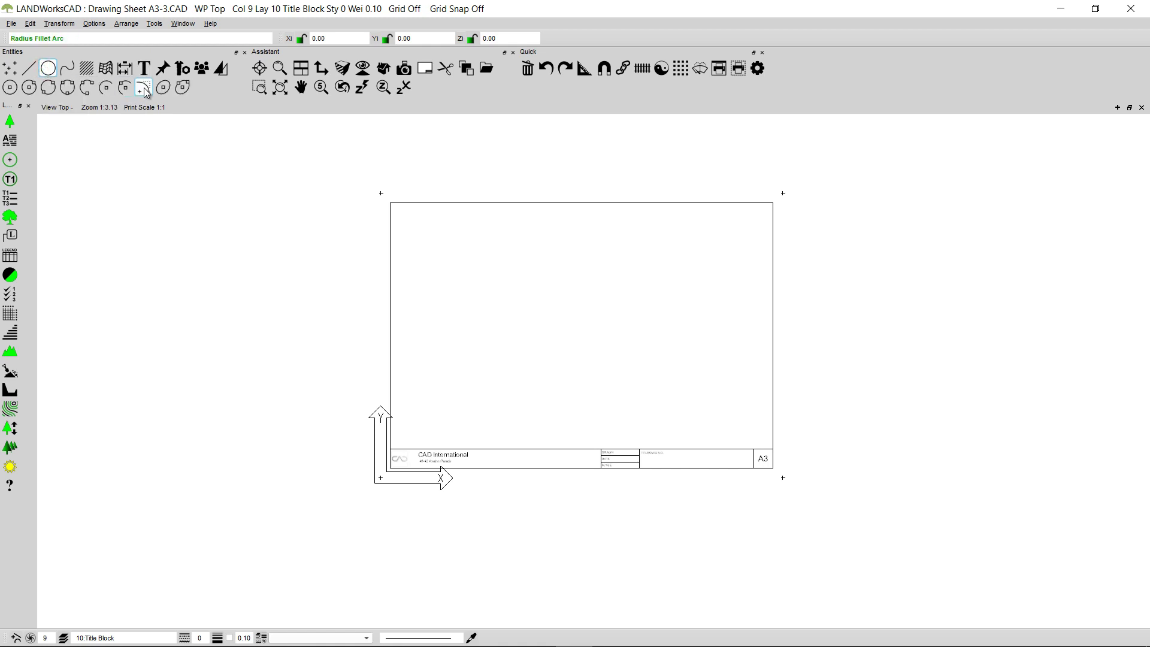
{"action": "left_click", "coordinate": [144, 90]}
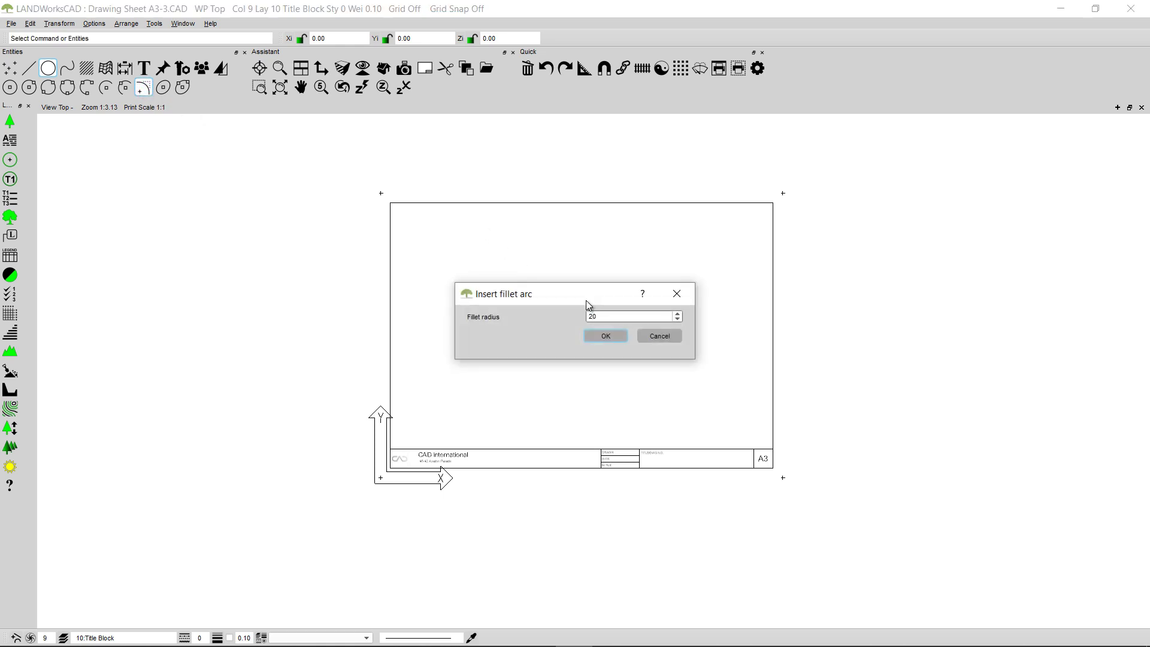
{"action": "left_click", "coordinate": [620, 336]}
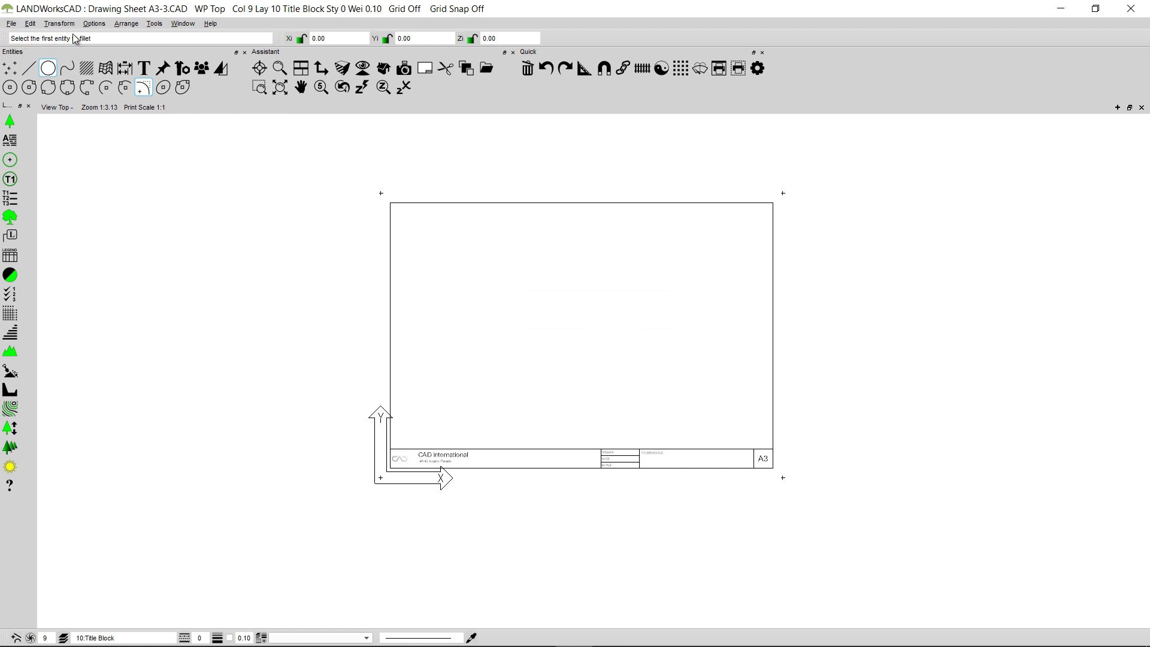
{"action": "left_click", "coordinate": [728, 202]}
{"action": "left_click", "coordinate": [773, 250]}
{"action": "left_click", "coordinate": [773, 228]}
{"action": "key", "text": "Escape"}
Save the drawing as CAD-International-A3.cad in the Title-Sheets folder
{"action": "left_click", "coordinate": [12, 24]}
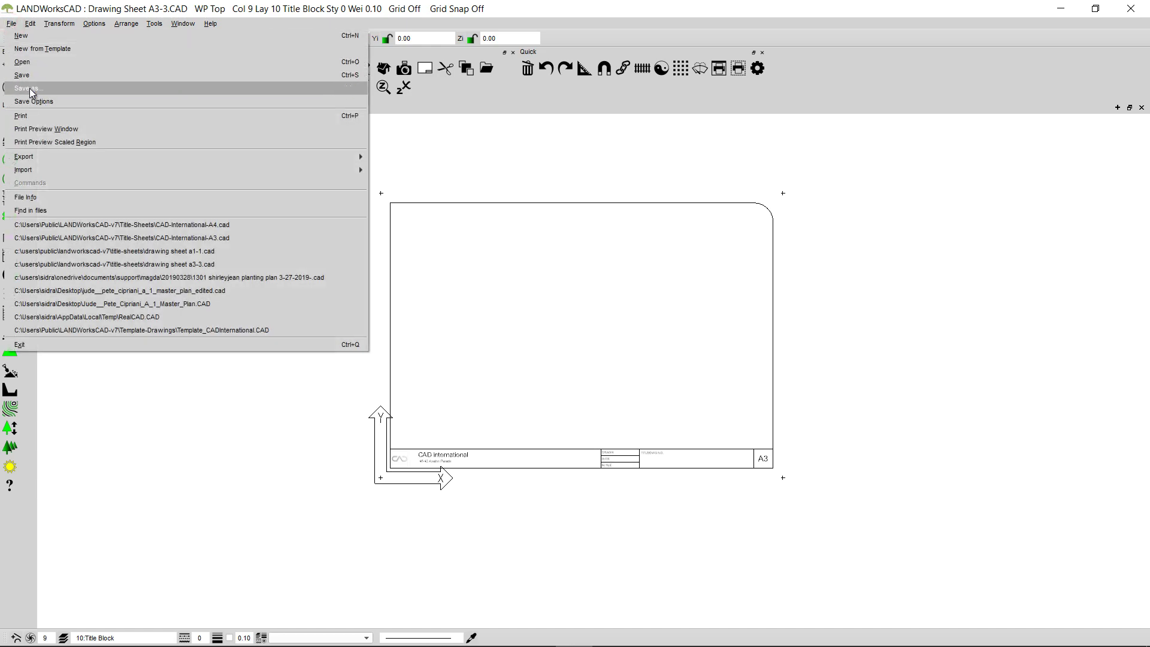
{"action": "left_click", "coordinate": [32, 92]}
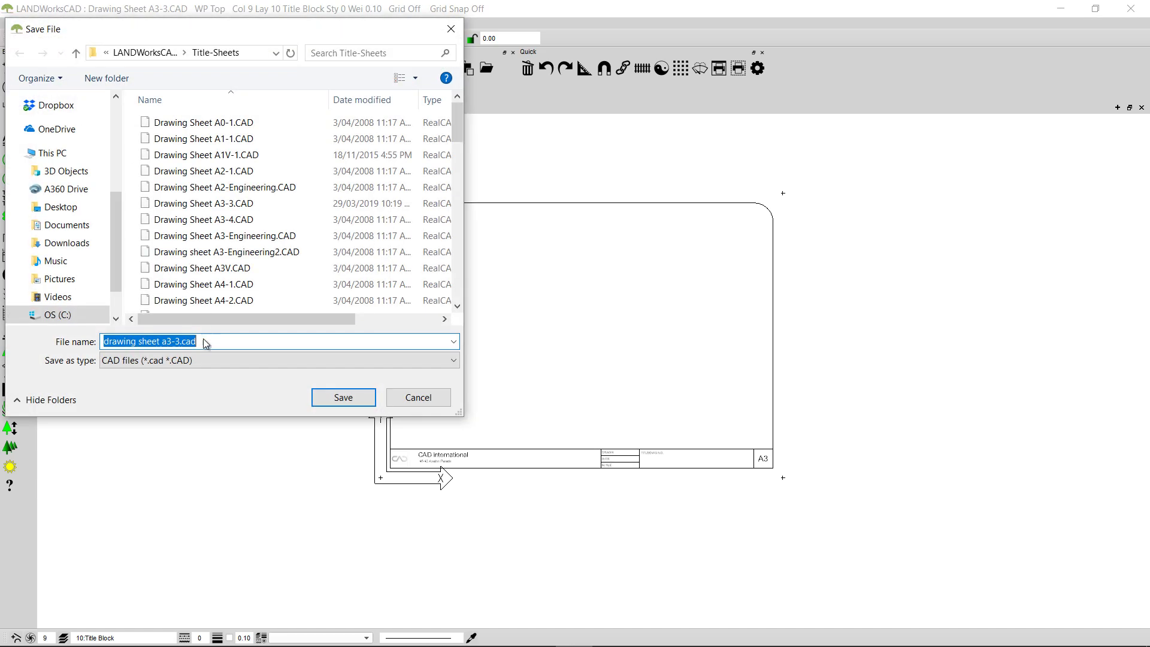
{"action": "left_click", "coordinate": [181, 342]}
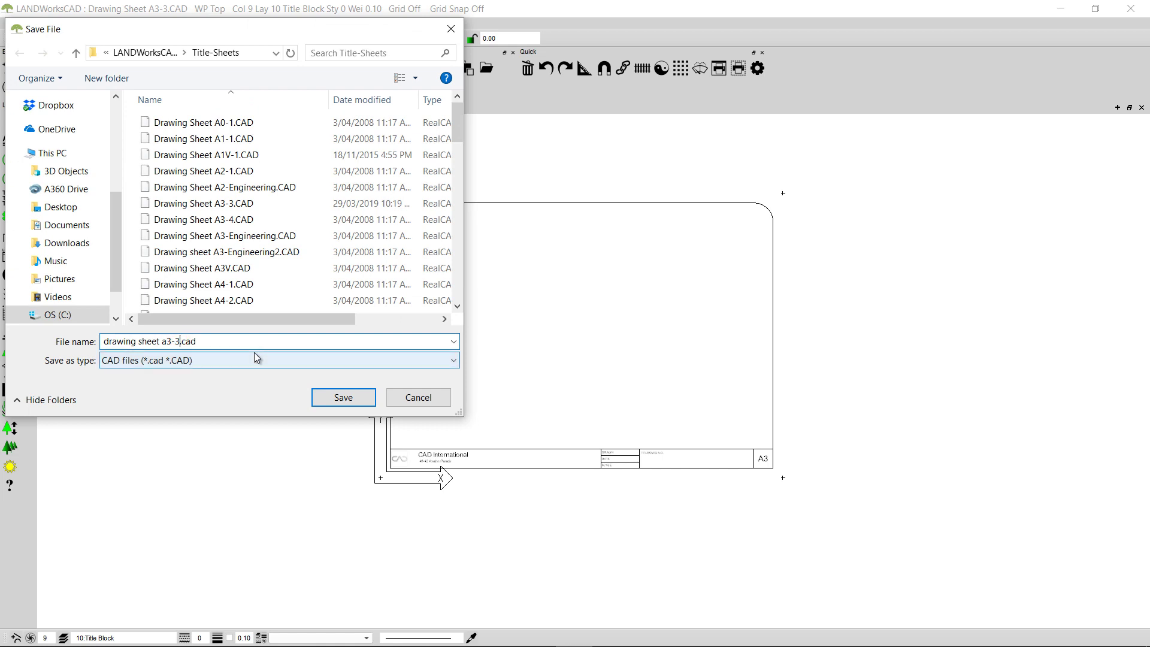
{"action": "key", "text": "BackSpace"}
{"action": "key", "text": "BackSpace"}
{"action": "key", "text": "BackSpace"}
{"action": "key", "text": "BackSpace"}
{"action": "key", "text": "BackSpace"}
{"action": "key", "text": "BackSpace"}
{"action": "key", "text": "BackSpace"}
{"action": "key", "text": "BackSpace"}
{"action": "key", "text": "BackSpace"}
{"action": "key", "text": "BackSpace"}
{"action": "key", "text": "BackSpace"}
{"action": "key", "text": "BackSpace"}
{"action": "key", "text": "BackSpace"}
{"action": "key", "text": "BackSpace"}
{"action": "key", "text": "BackSpace"}
{"action": "key", "text": "BackSpace"}
{"action": "key", "text": "BackSpace"}
{"action": "key", "text": "BackSpace"}
{"action": "type", "text": "CAD-International-A3"}
{"action": "left_click", "coordinate": [343, 398]}
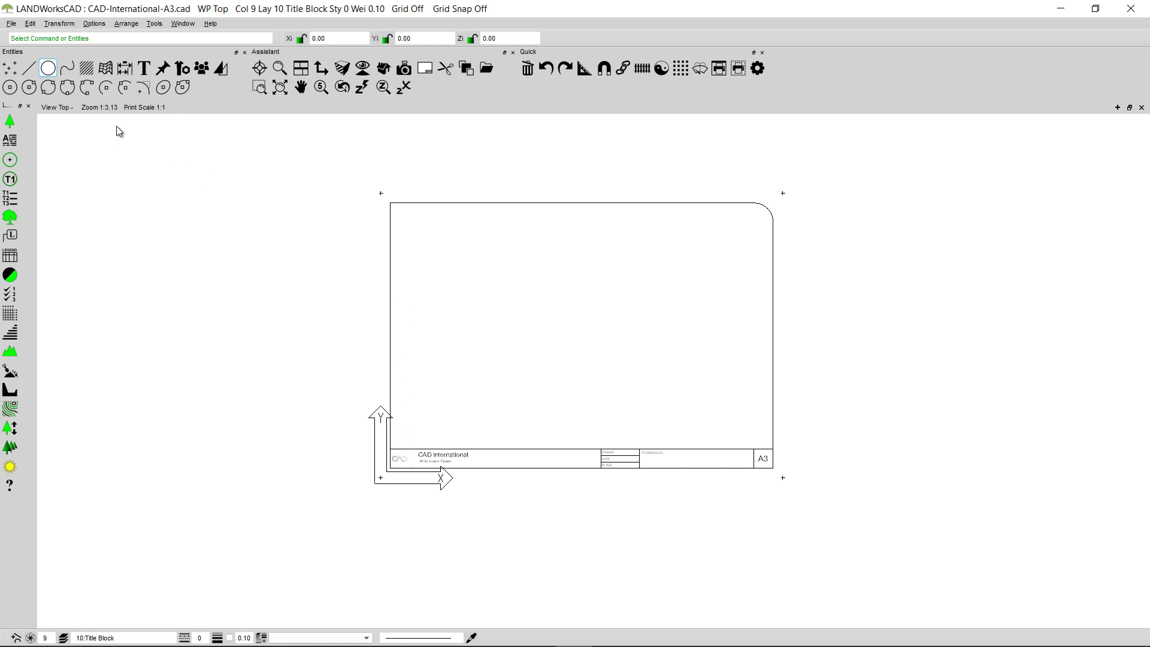
Add a vertical 297 dimension down the left side of the A3 sheet
{"action": "left_click", "coordinate": [132, 69]}
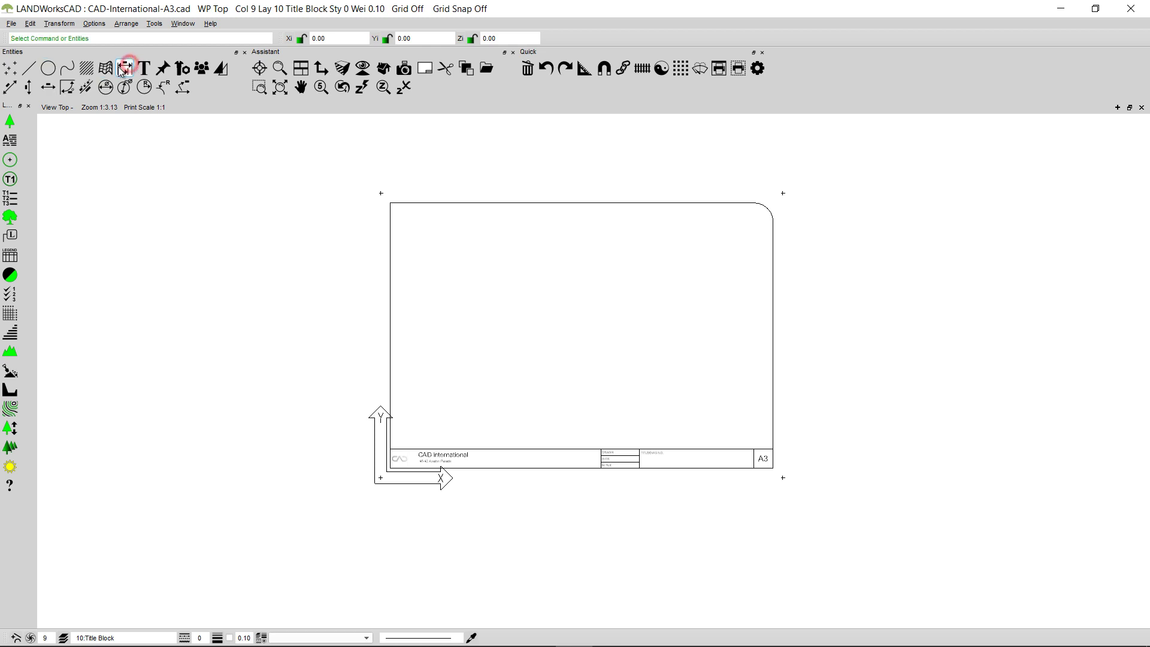
{"action": "left_click", "coordinate": [28, 87]}
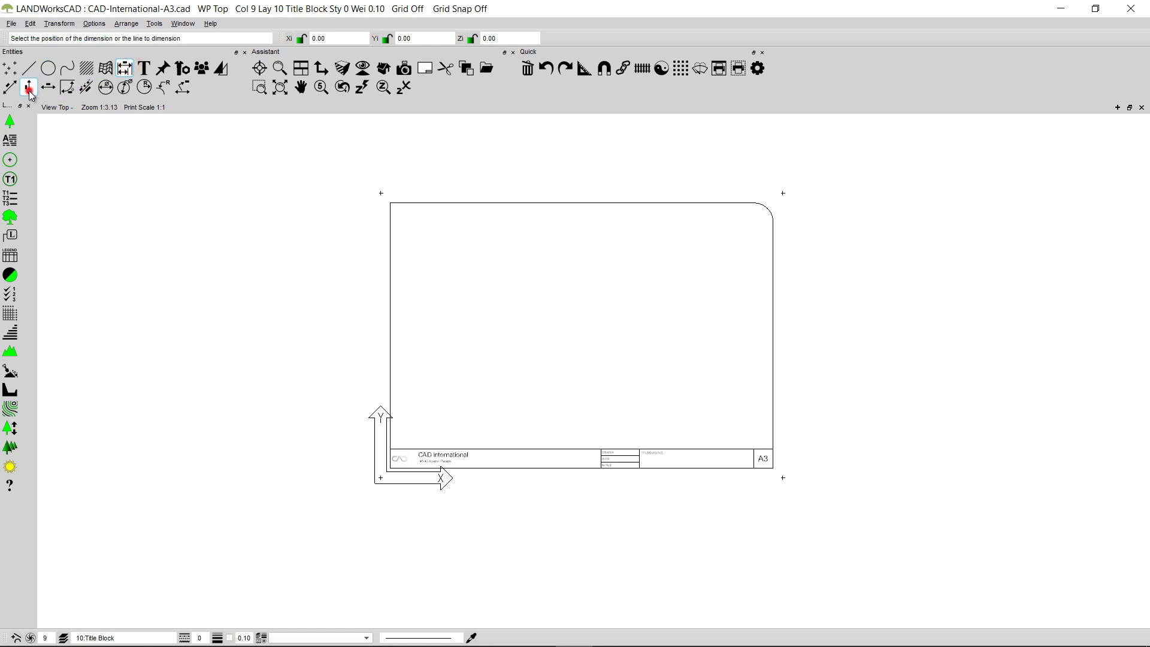
{"action": "left_click", "coordinate": [293, 354]}
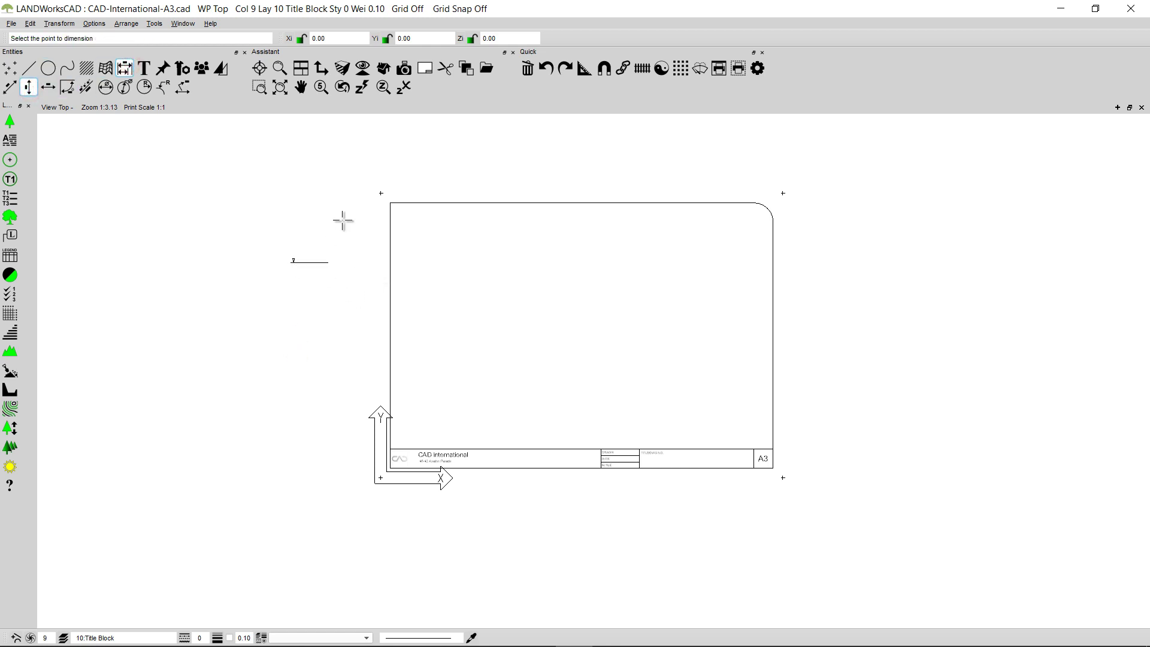
{"action": "left_click", "coordinate": [382, 192]}
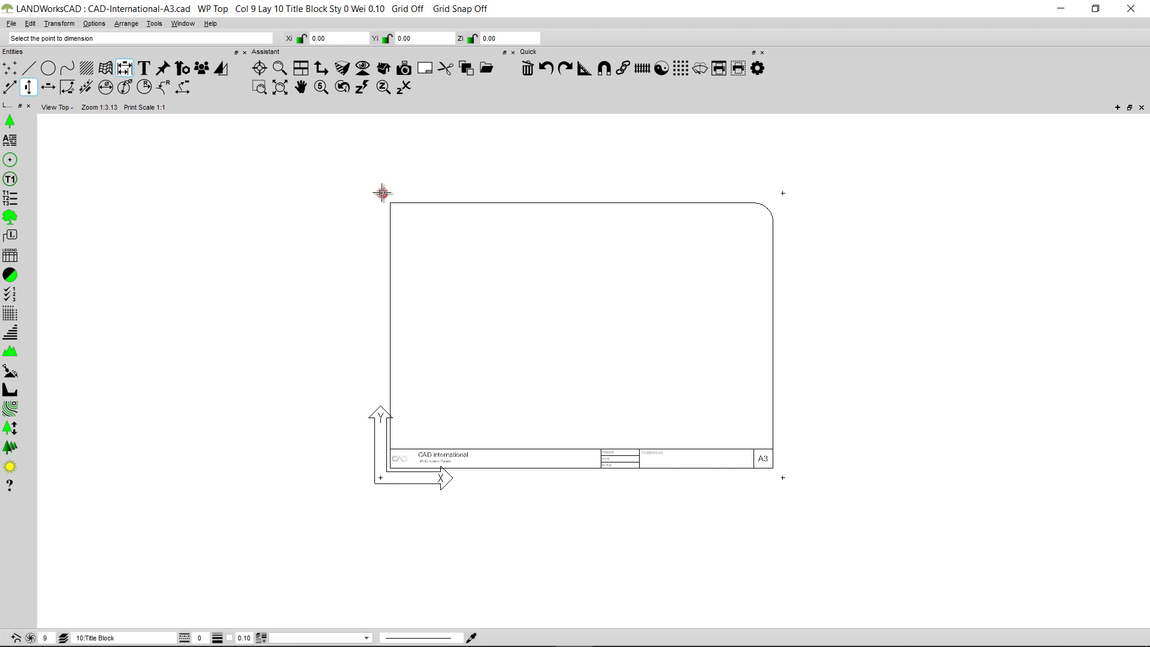
{"action": "left_click", "coordinate": [379, 478]}
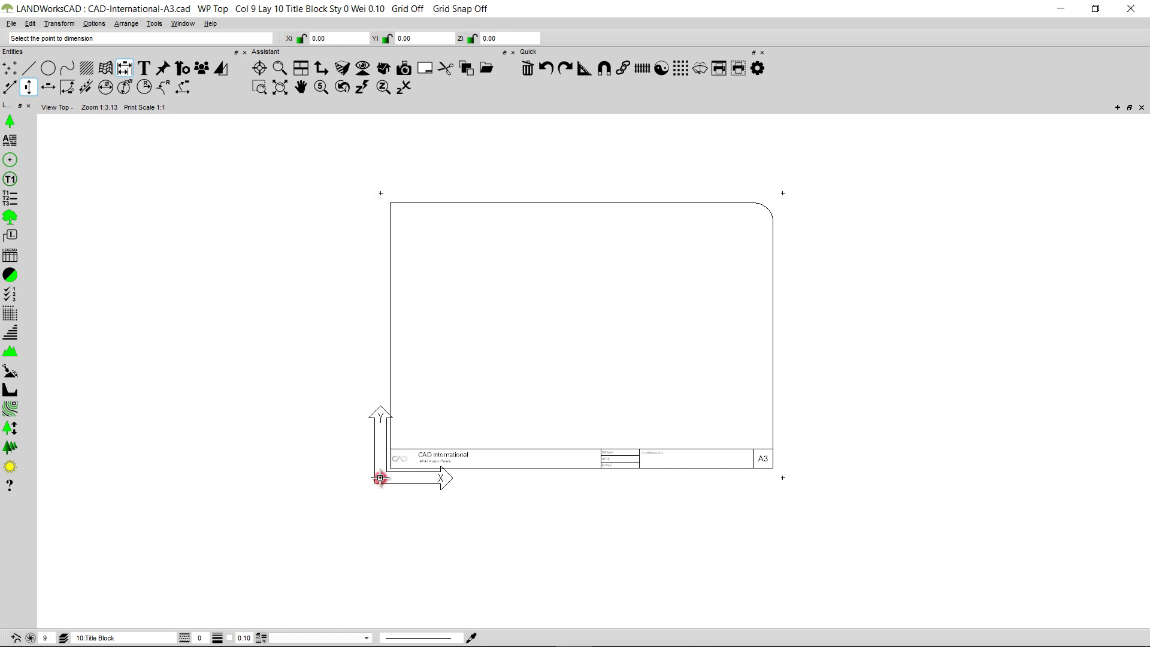
{"action": "right_click", "coordinate": [331, 320]}
Window-select the entire title sheet together with its 297 dimension
{"action": "scroll", "coordinate": [318, 369], "scroll_direction": "up", "scroll_amount": 6}
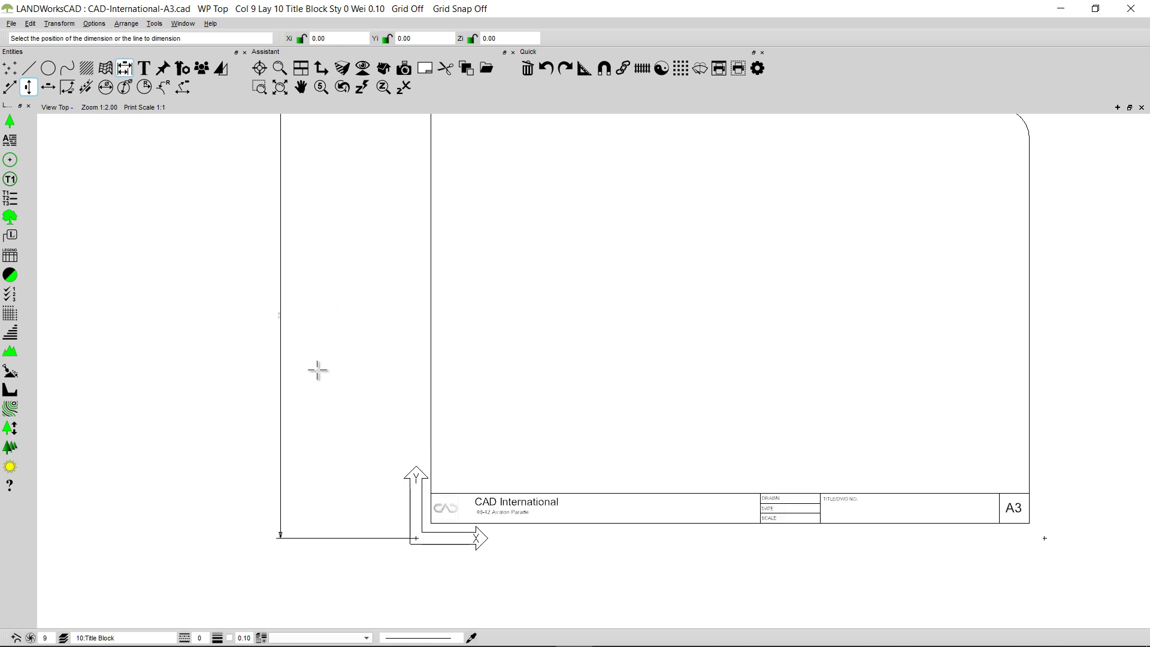
{"action": "middle_click_drag", "start_coordinate": [278, 275], "coordinate": [435, 473]}
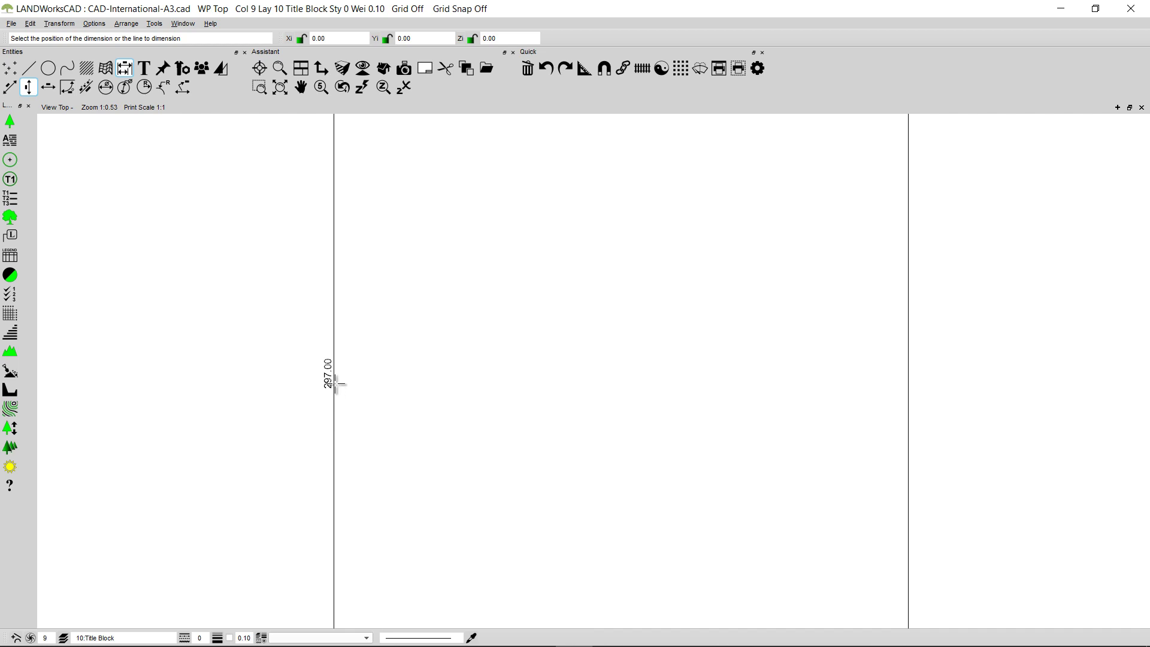
{"action": "scroll", "coordinate": [652, 483], "scroll_direction": "down", "scroll_amount": 6}
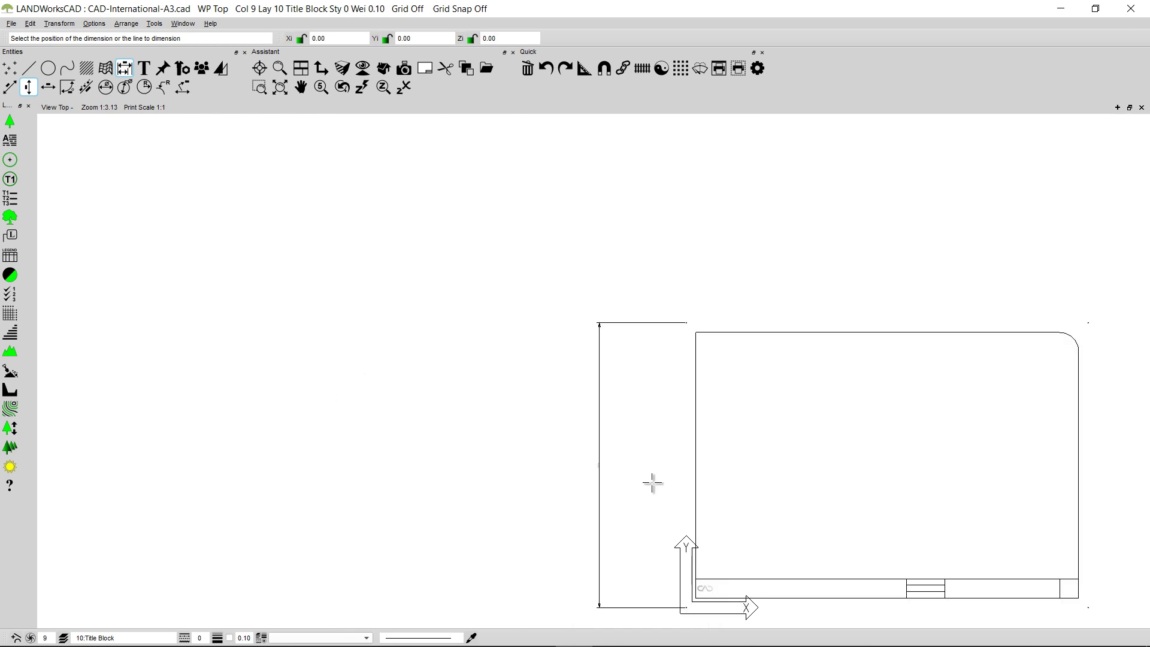
{"action": "middle_click_drag", "start_coordinate": [653, 483], "coordinate": [488, 306]}
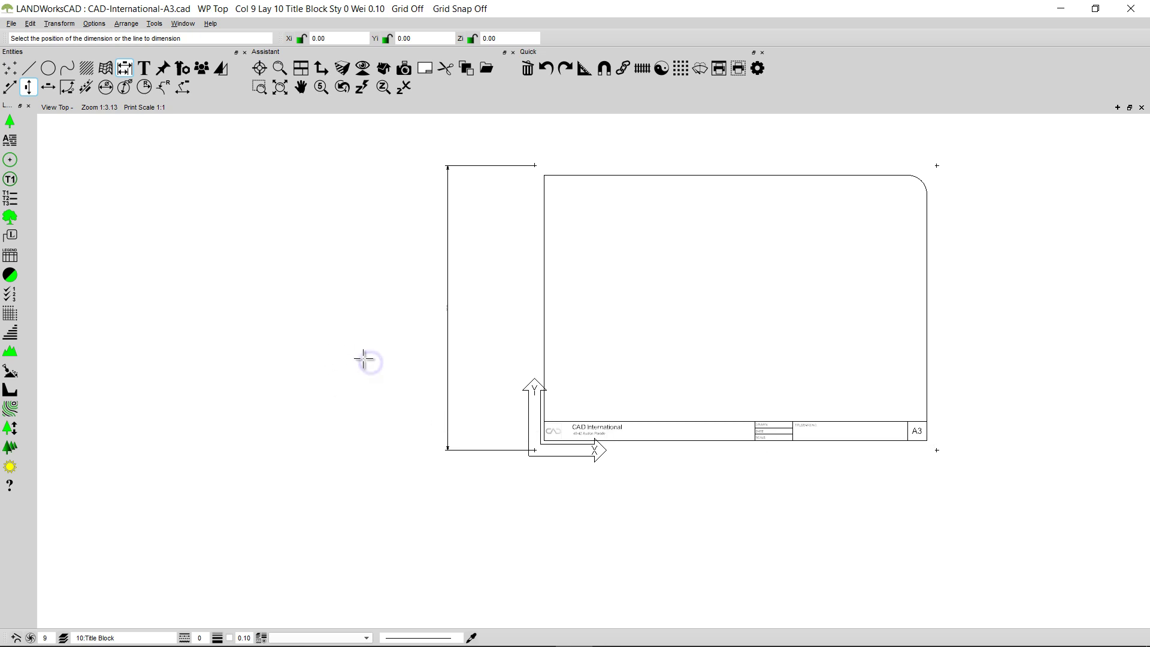
{"action": "right_click", "coordinate": [347, 336]}
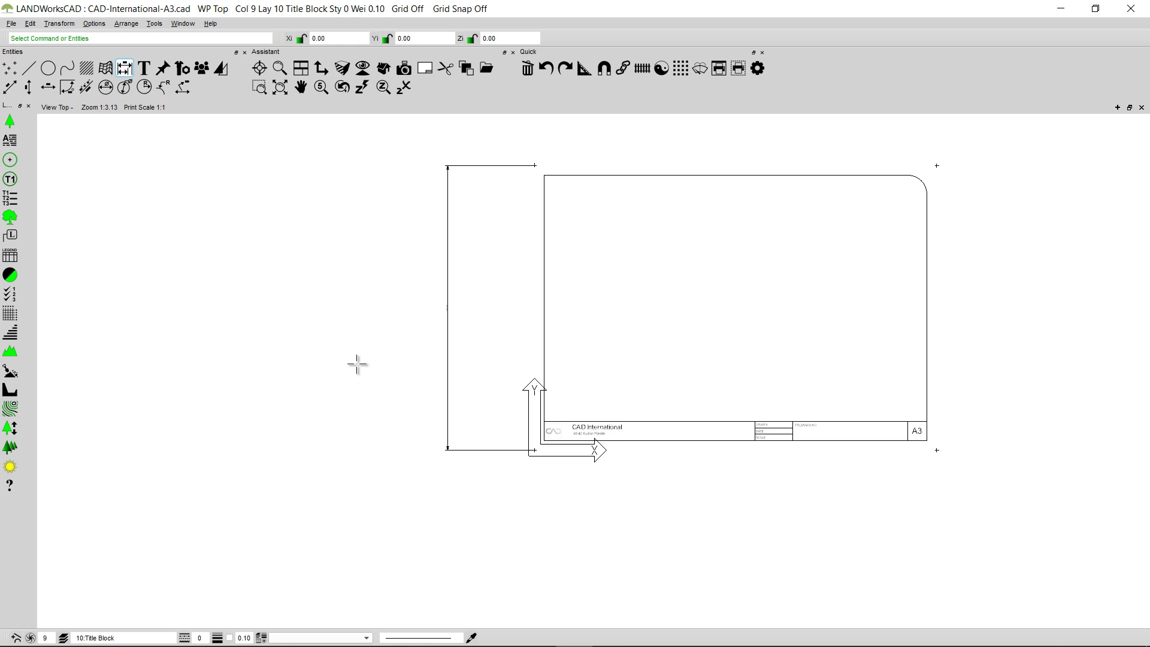
{"action": "left_click_drag", "start_coordinate": [357, 362], "coordinate": [282, 321]}
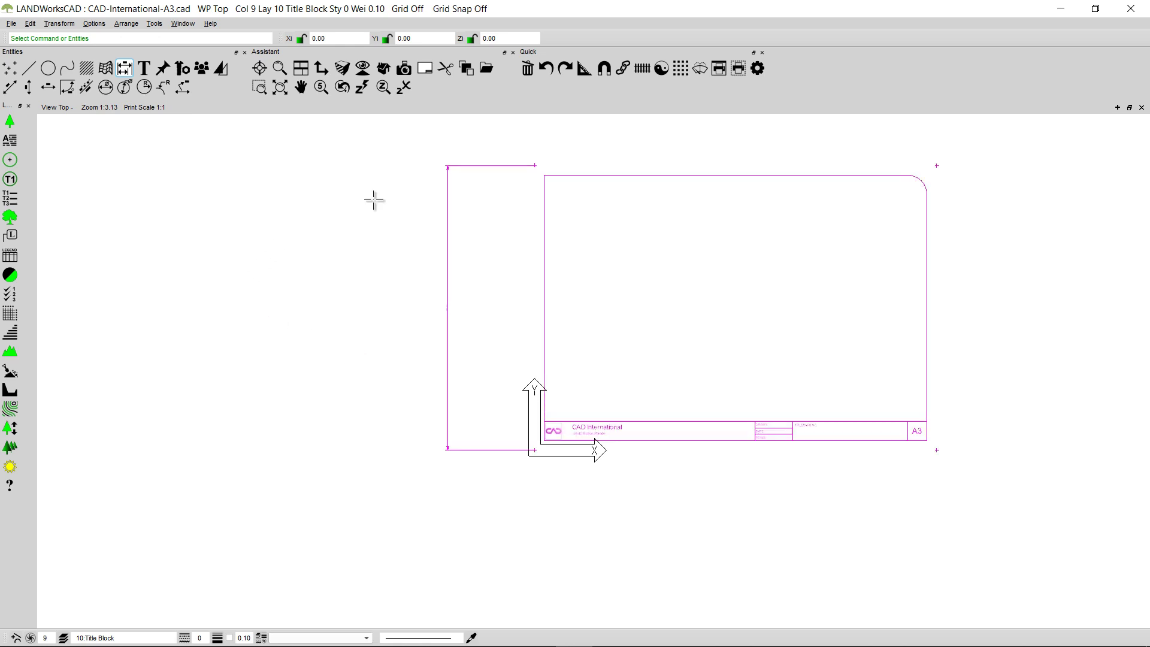
Scale the selection by two points and length so the 297 height becomes 210
{"action": "left_click", "coordinate": [224, 69]}
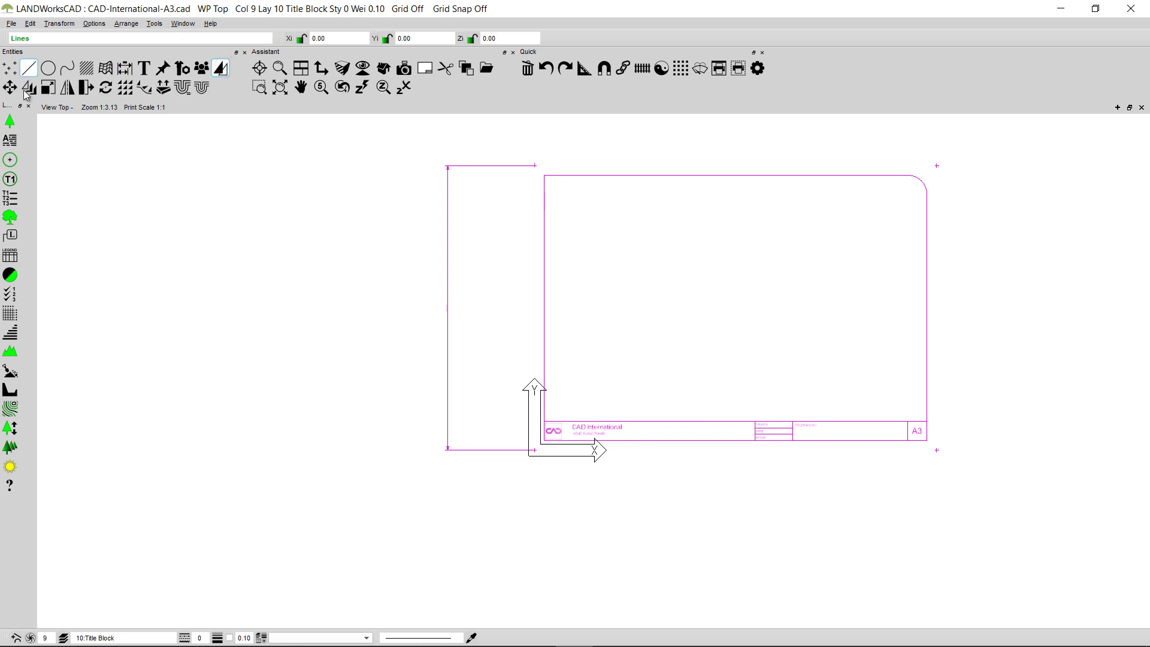
{"action": "left_click", "coordinate": [48, 89]}
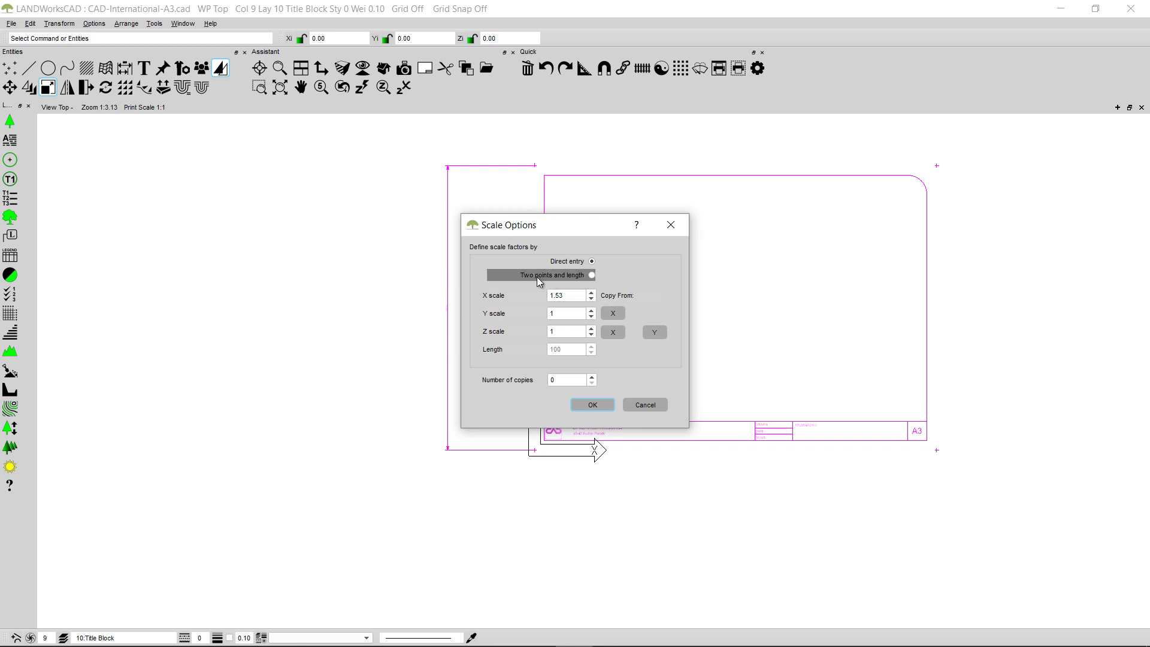
{"action": "left_click", "coordinate": [592, 275]}
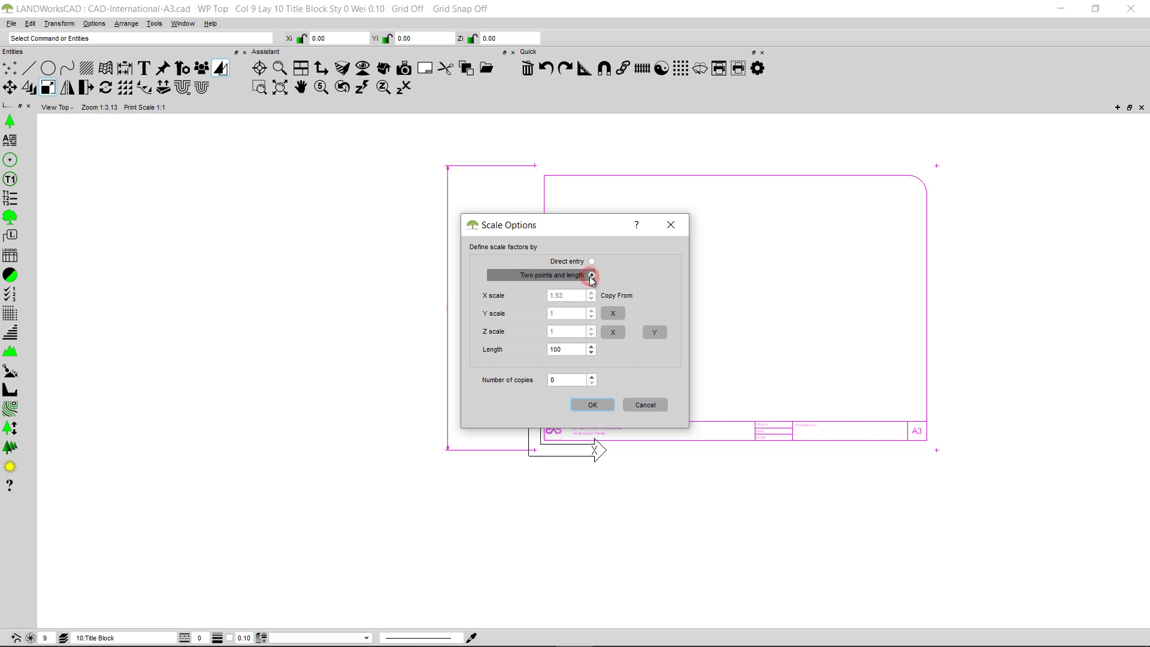
{"action": "left_click", "coordinate": [568, 347]}
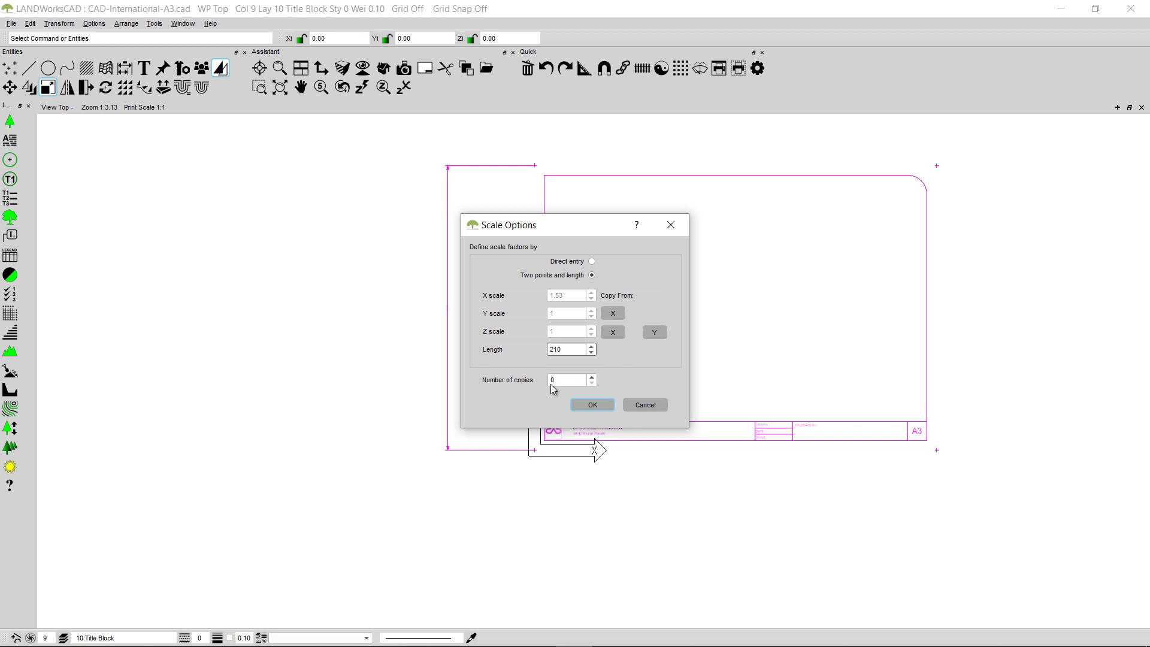
{"action": "left_click", "coordinate": [604, 405]}
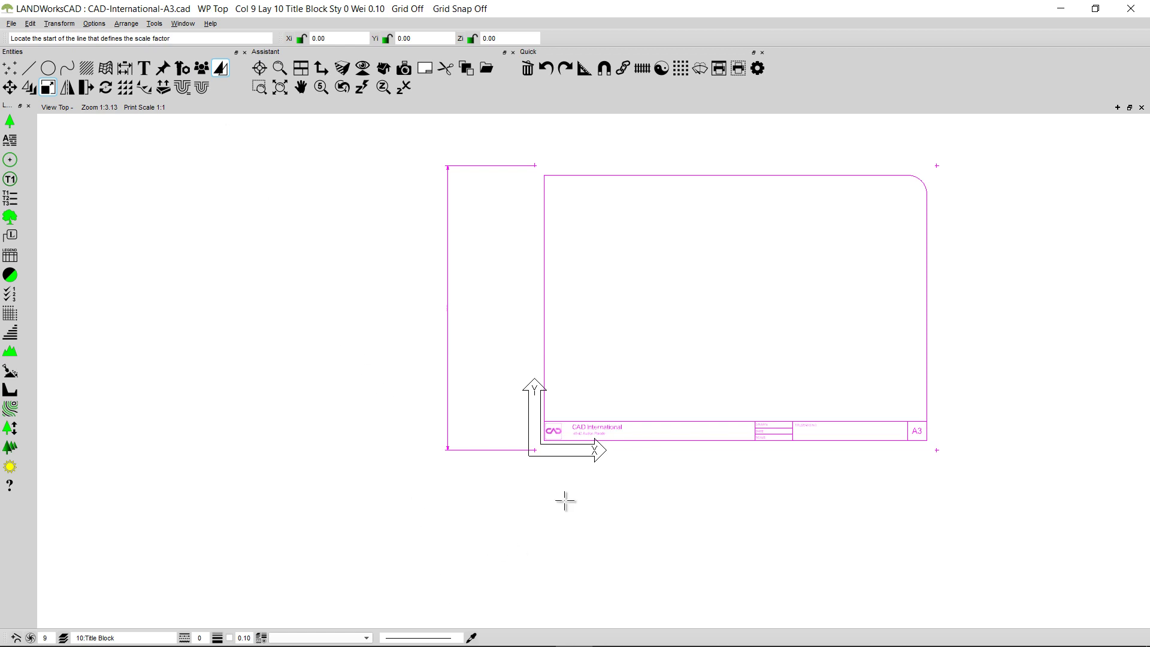
{"action": "left_click", "coordinate": [534, 450]}
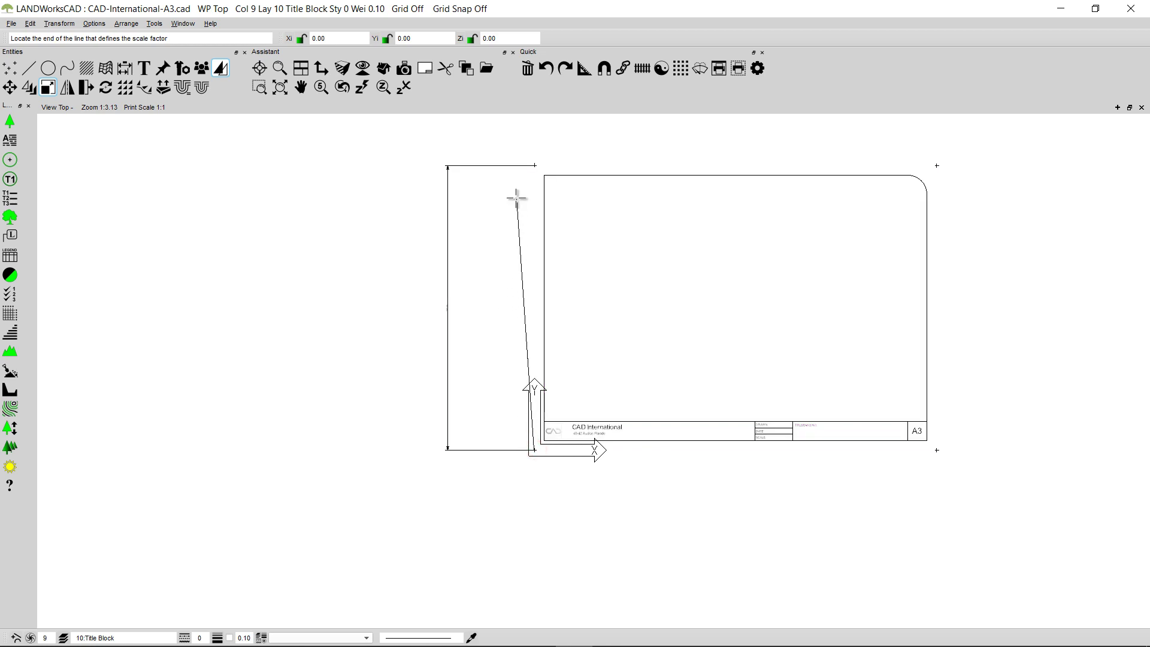
{"action": "left_click", "coordinate": [533, 166]}
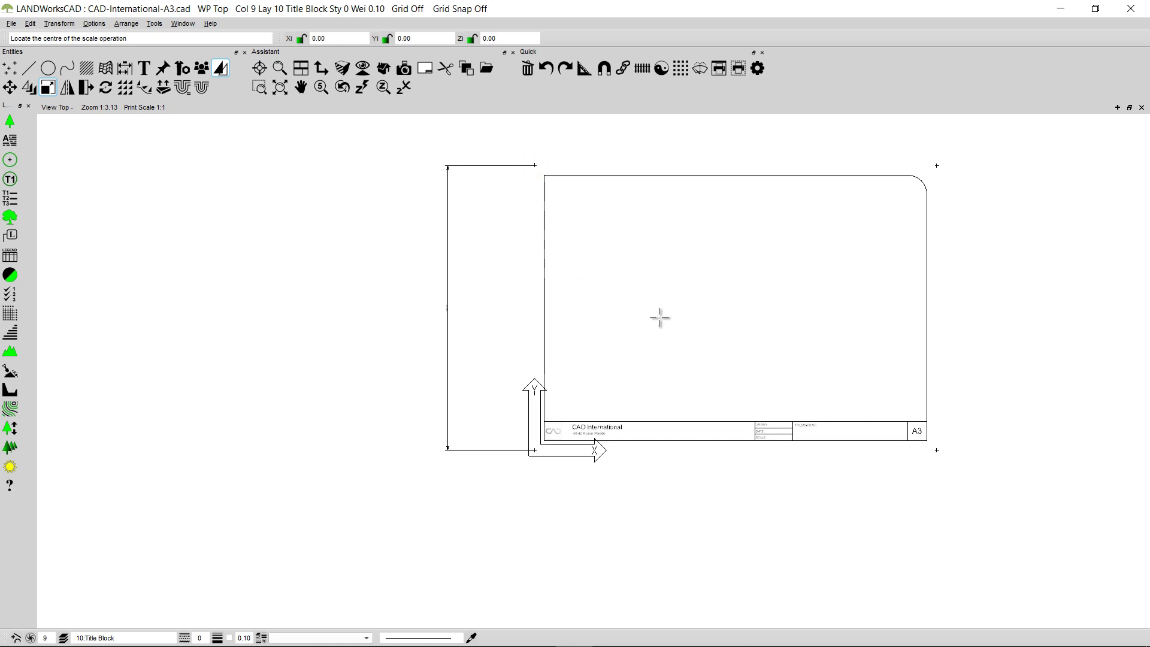
{"action": "key", "text": "Return"}
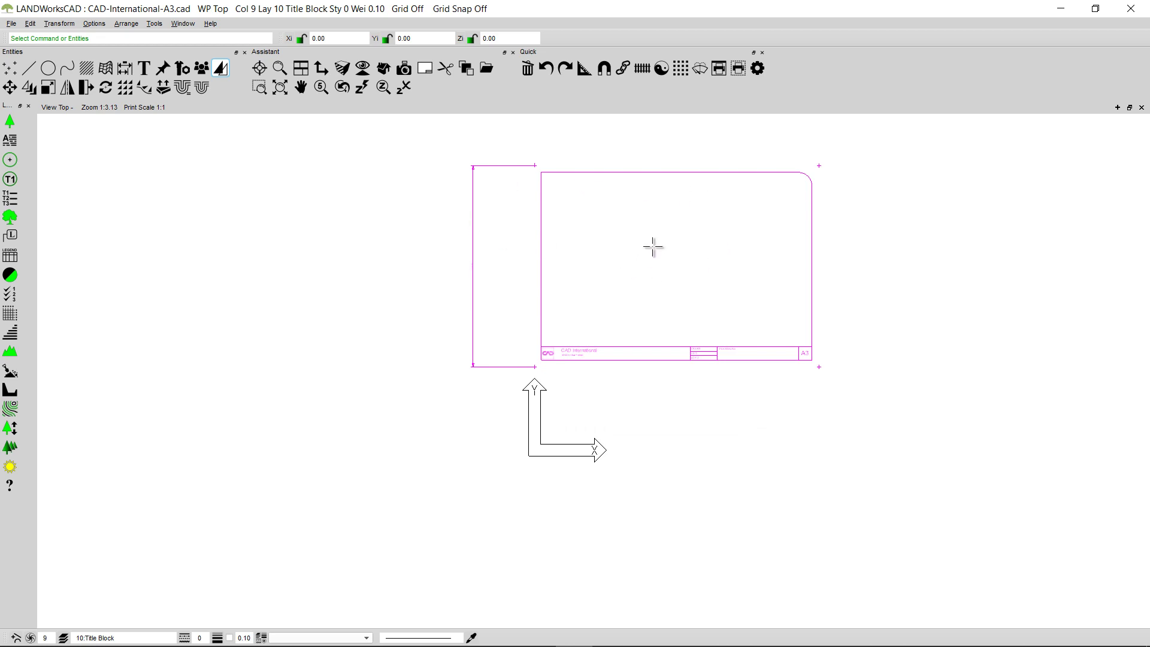
Delete the temporary vertical height dimension left of the scaled title sheet
{"action": "mouse_move", "coordinate": [667, 243]}
{"action": "middle_mouse_down"}
{"action": "mouse_move", "coordinate": [534, 342]}
{"action": "mouse_move", "coordinate": [613, 329]}
{"action": "mouse_move", "coordinate": [550, 336]}
{"action": "mouse_move", "coordinate": [548, 324]}
{"action": "middle_mouse_up"}
{"action": "scroll", "coordinate": [548, 323], "scroll_direction": "up", "scroll_amount": 2}
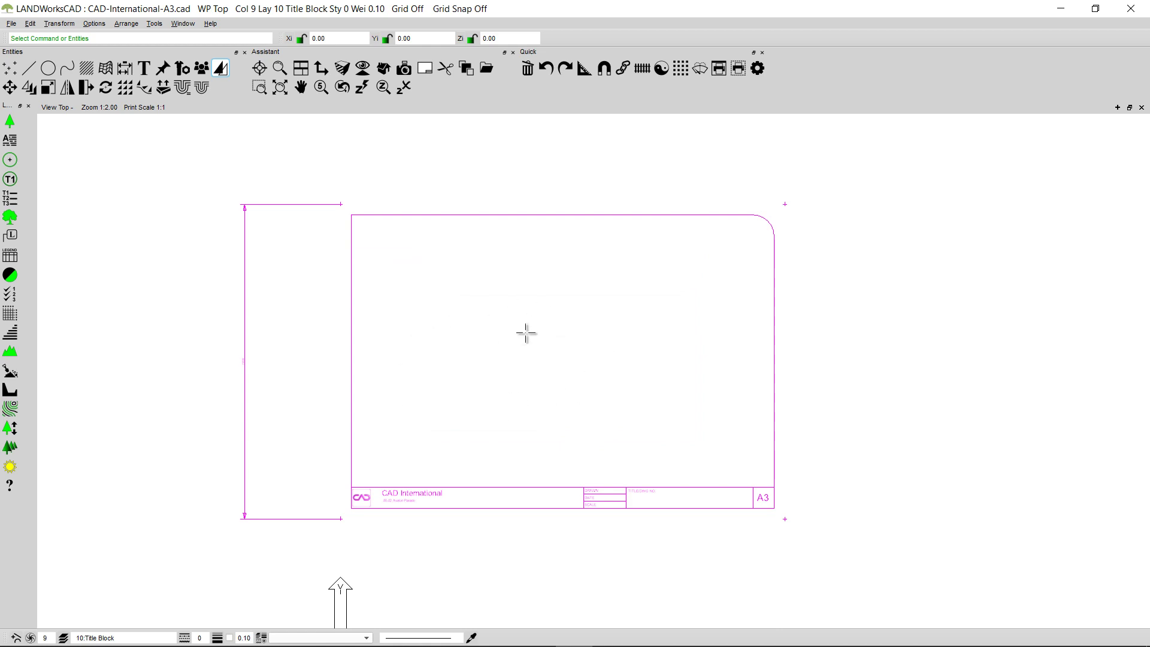
{"action": "left_click", "coordinate": [521, 305]}
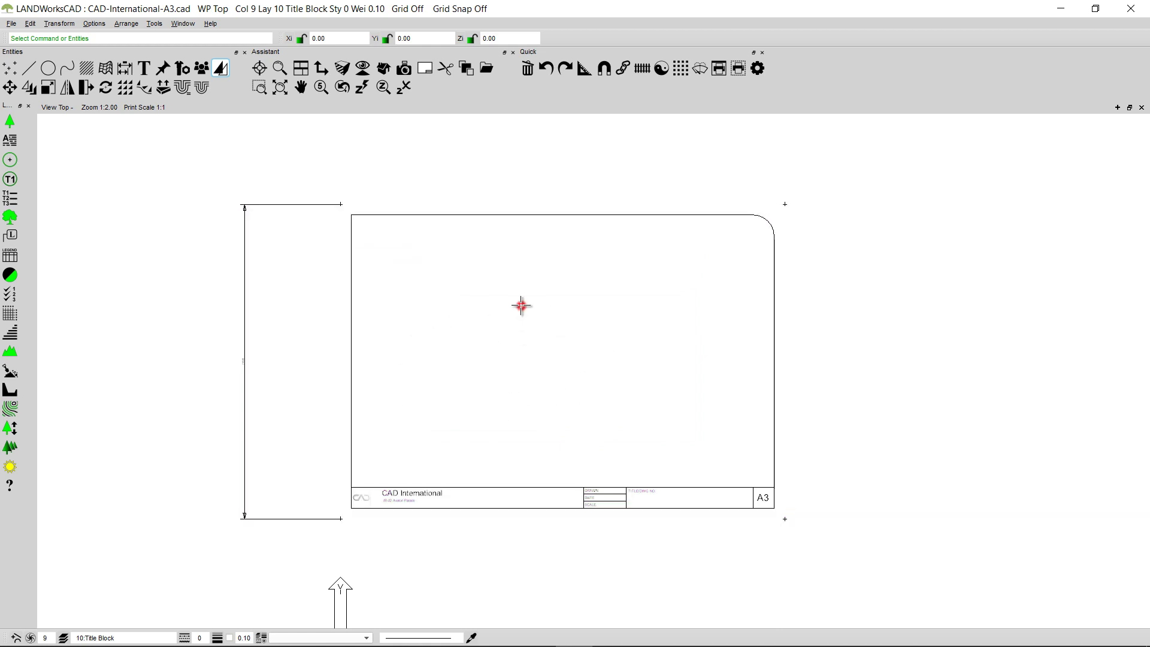
{"action": "left_click", "coordinate": [245, 207]}
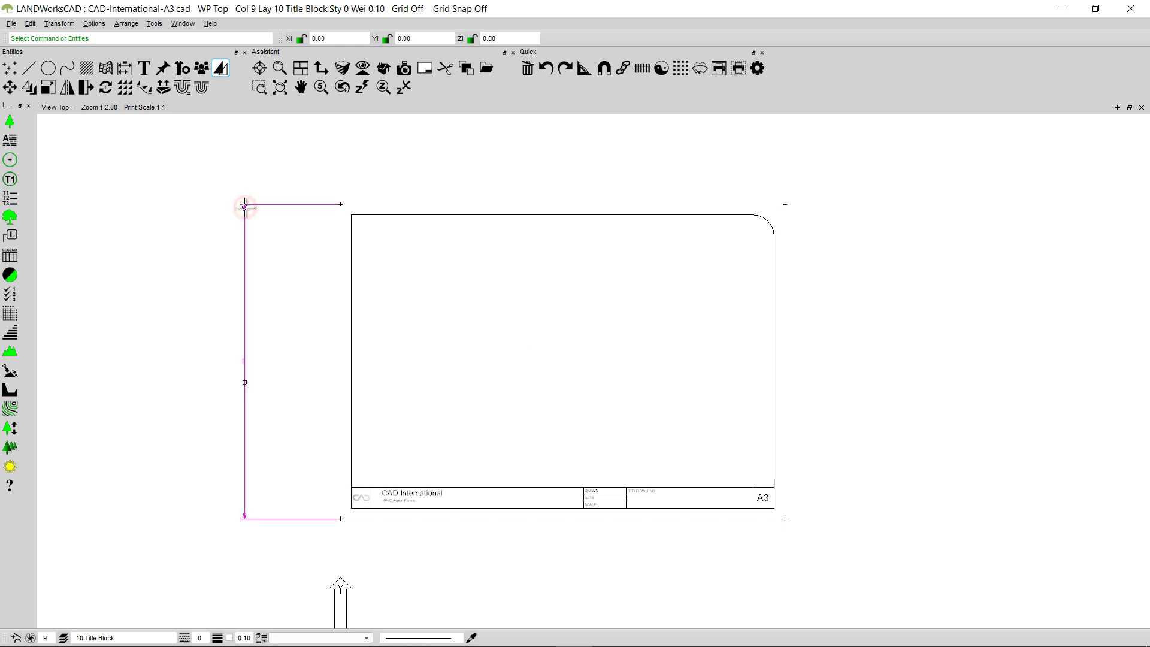
{"action": "key", "text": "Delete"}
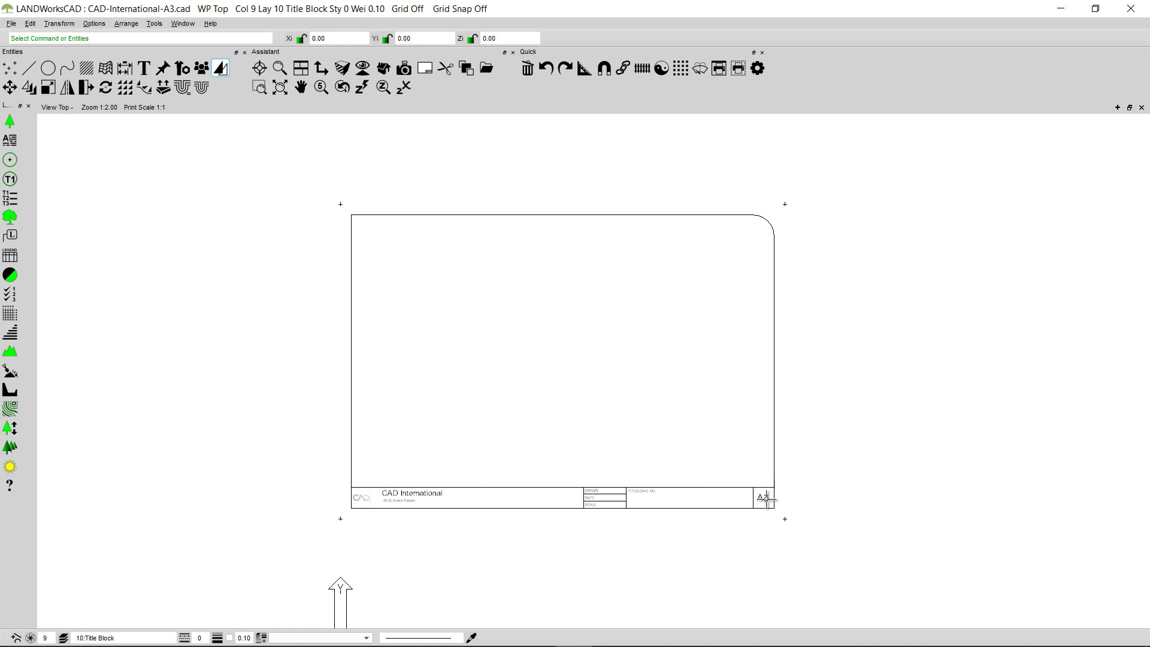
{"action": "scroll", "coordinate": [767, 497], "scroll_direction": "up", "scroll_amount": 6}
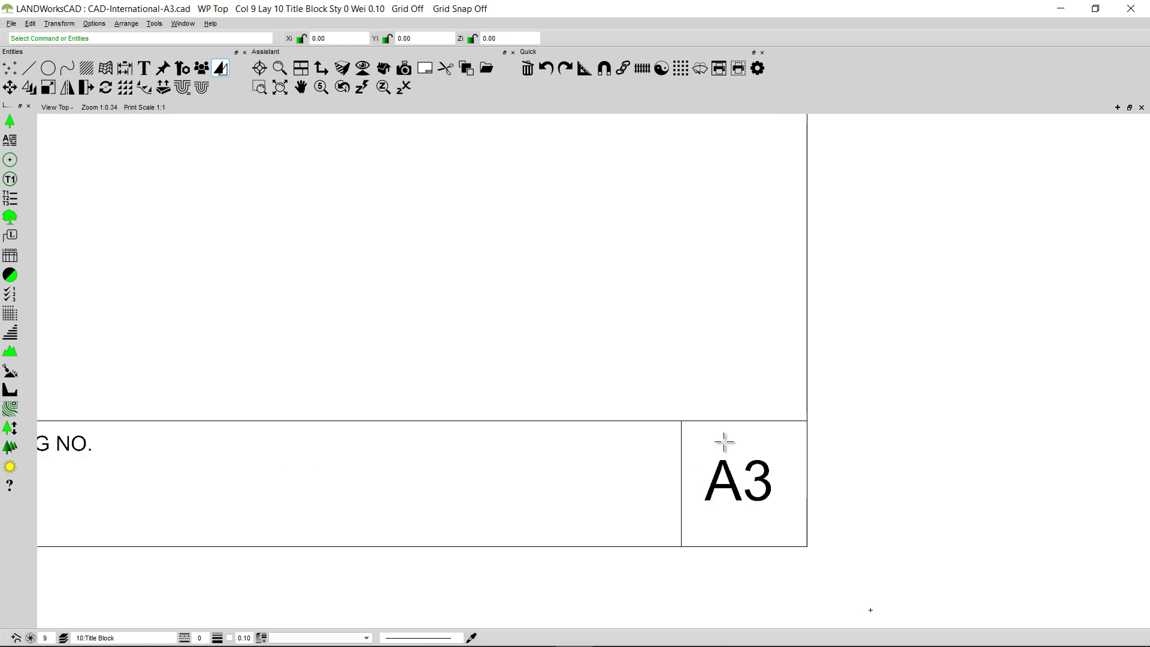
Change the title block's sheet-size label from A3 to A4
{"action": "double_click", "coordinate": [725, 442]}
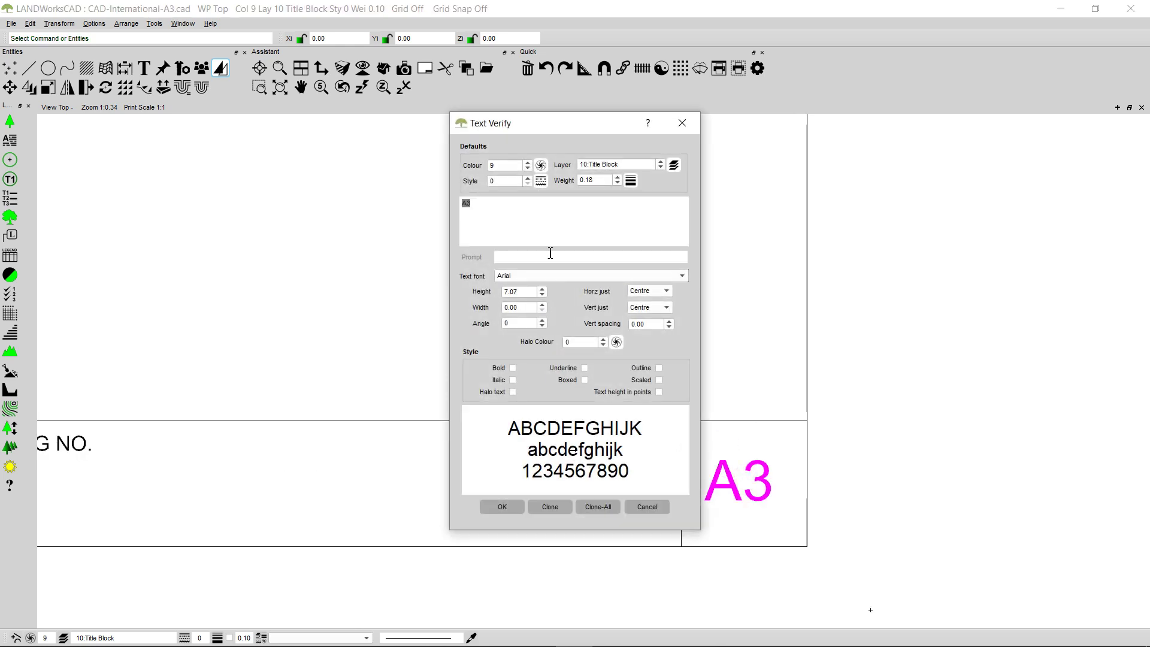
{"action": "left_click", "coordinate": [531, 211]}
{"action": "key", "text": "BackSpace"}
{"action": "left_click", "coordinate": [502, 507]}
{"action": "scroll", "coordinate": [509, 503], "scroll_direction": "down", "scroll_amount": 5}
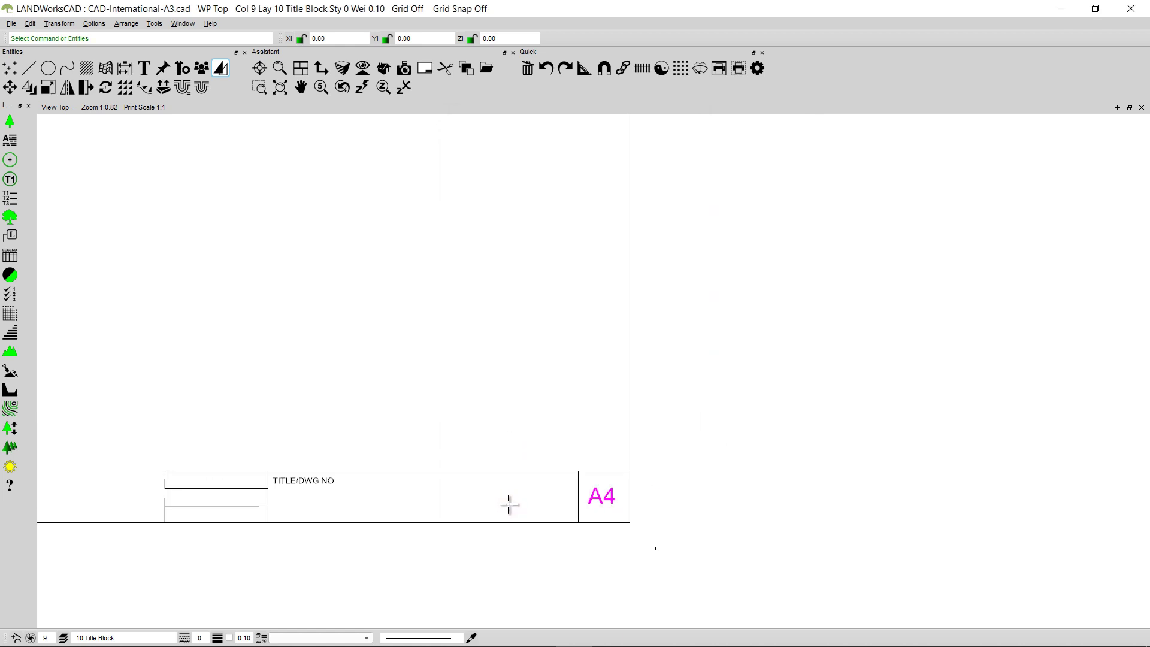
{"action": "scroll", "coordinate": [570, 364], "scroll_direction": "down", "scroll_amount": 3}
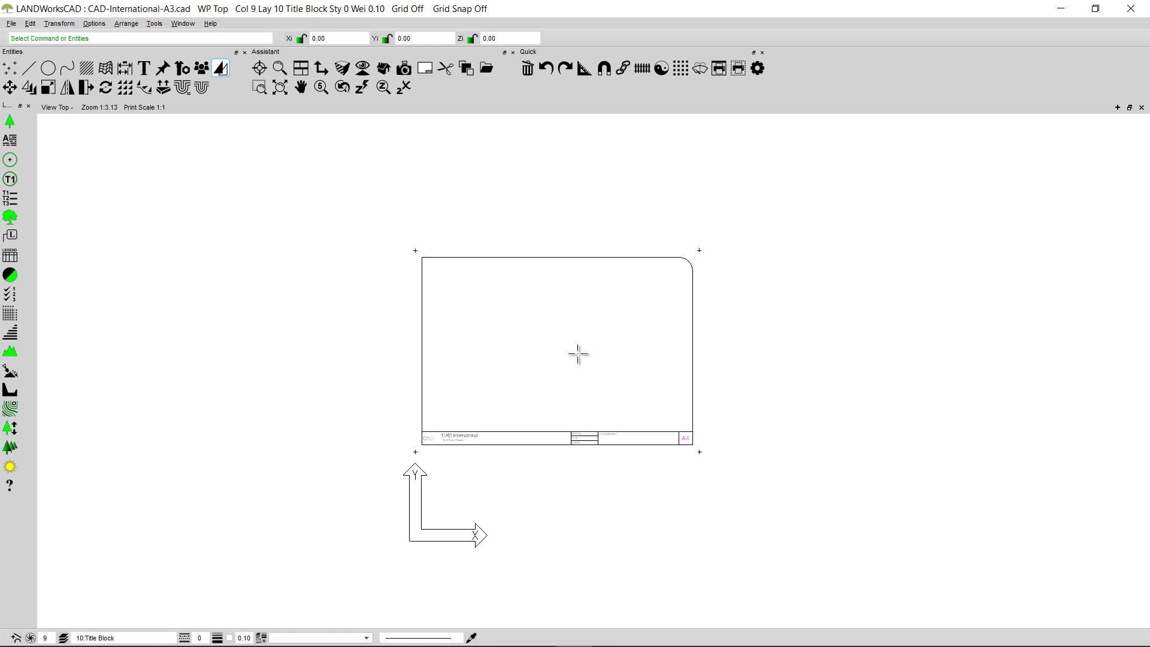
{"action": "scroll", "coordinate": [579, 354], "scroll_direction": "up", "scroll_amount": 2}
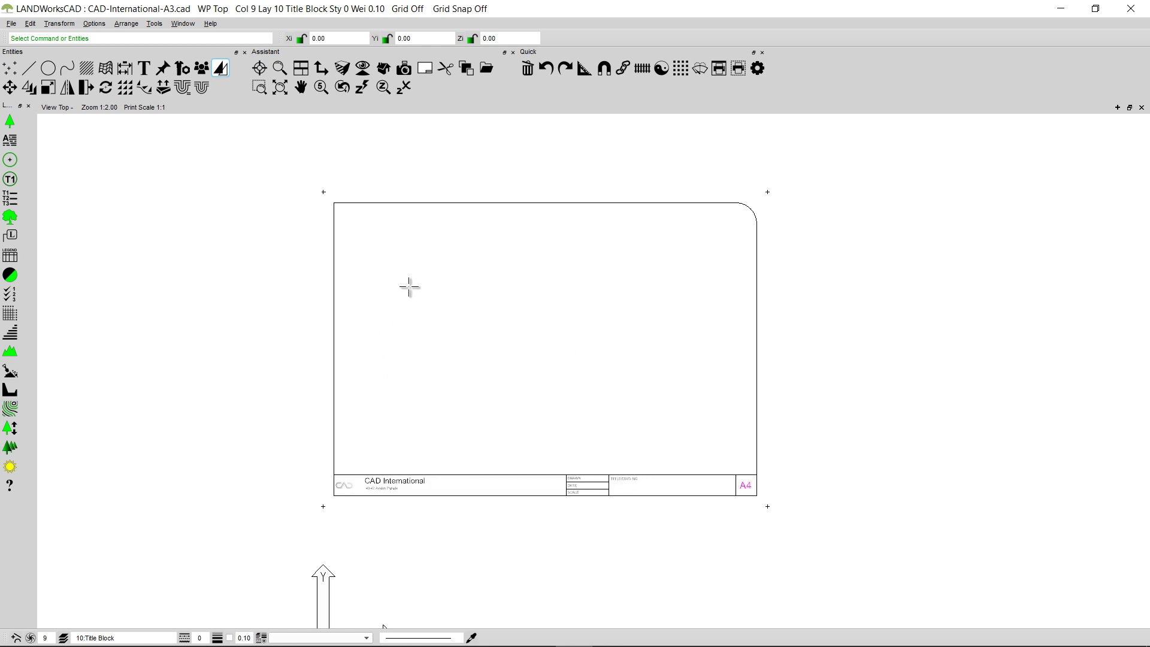
{"action": "left_click", "coordinate": [11, 24]}
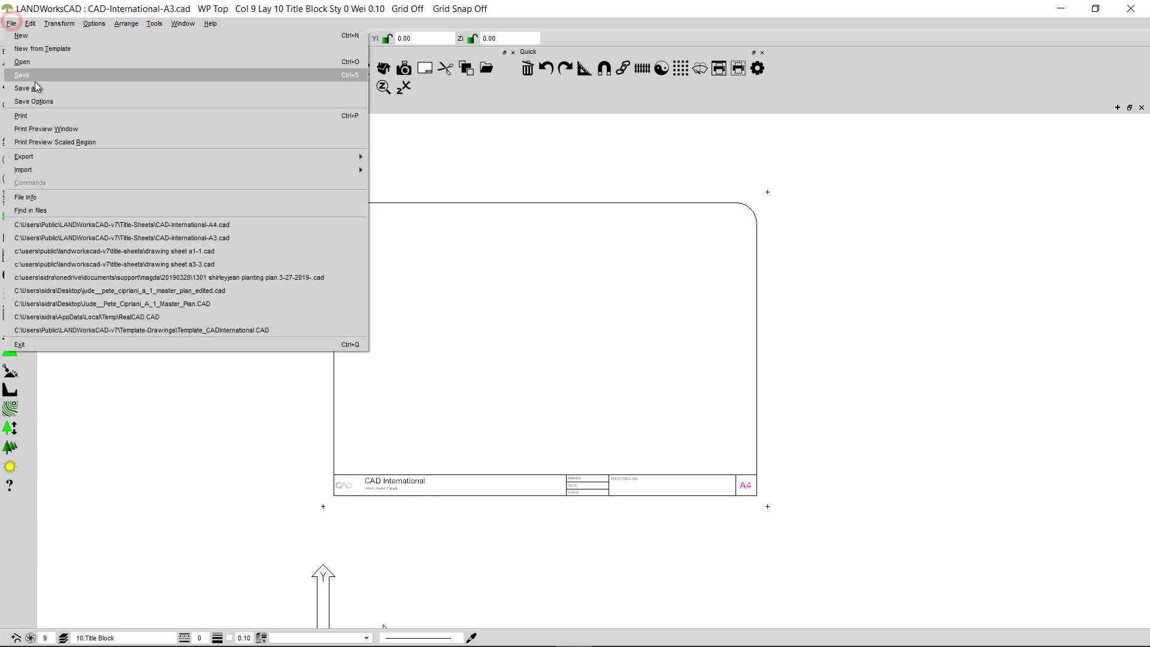
Begin a Save As copy in Title-Sheets, editing the file name toward CAD-International-A4.cad
{"action": "left_click", "coordinate": [38, 89]}
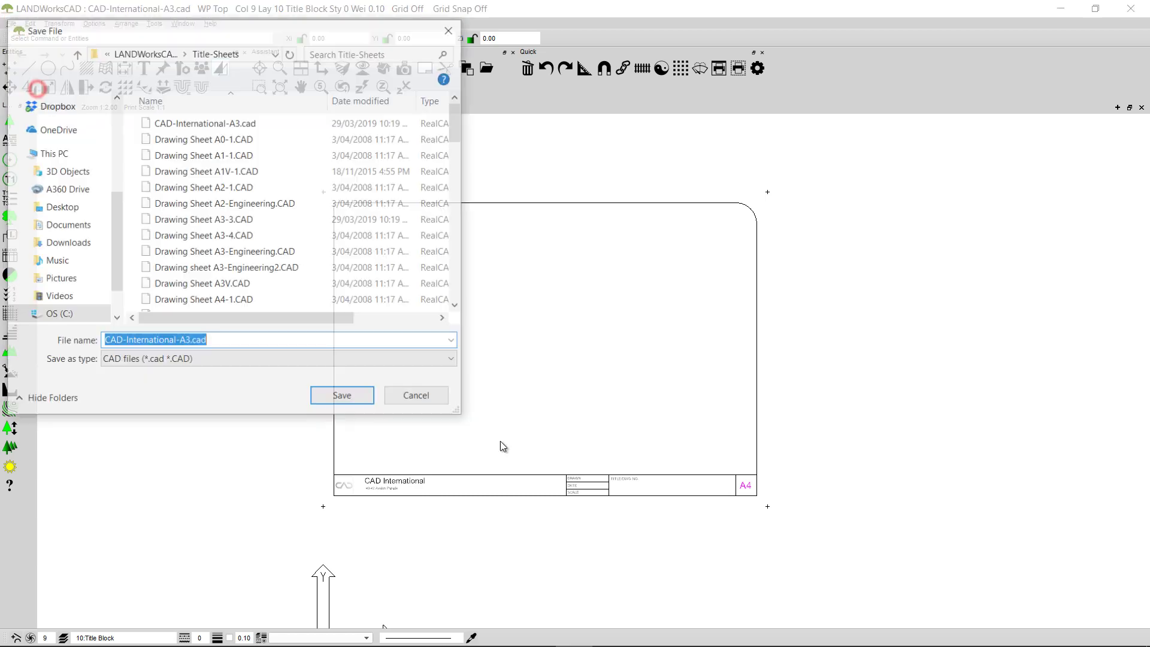
{"action": "left_click", "coordinate": [190, 340]}
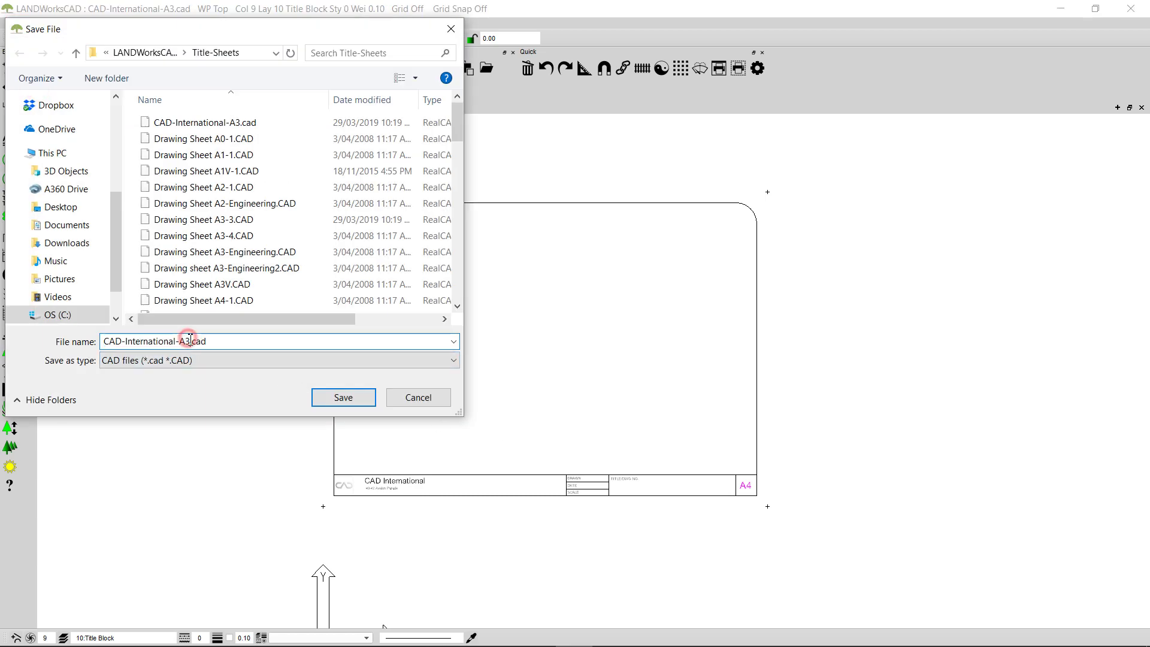